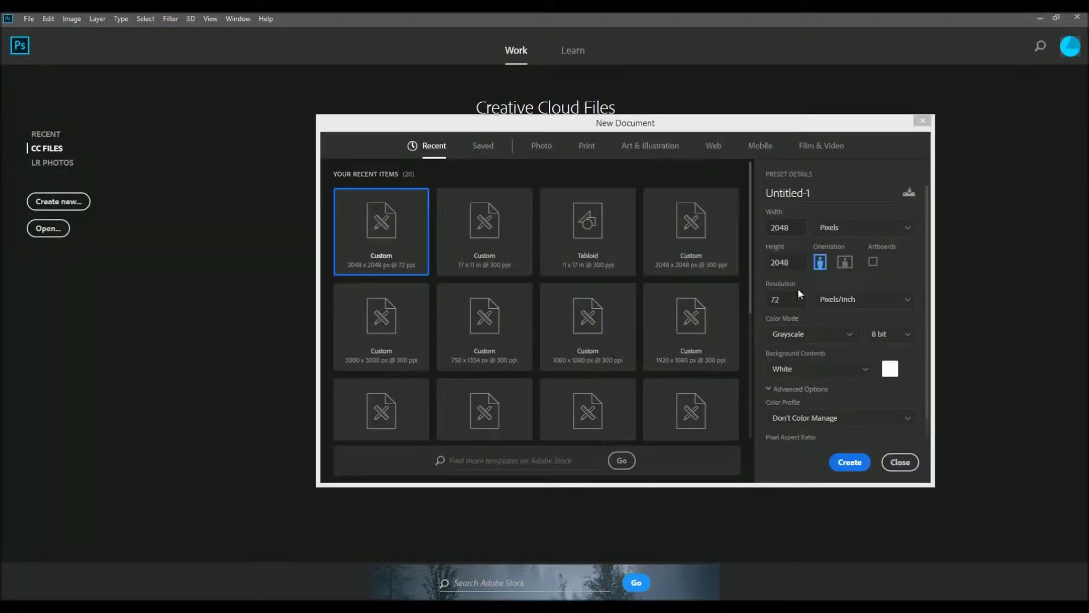
Create the 2048 px square, enlarge the portrait to fill it, and apply Mosaic at cell size 15
{"action": "key", "text": "Return"}
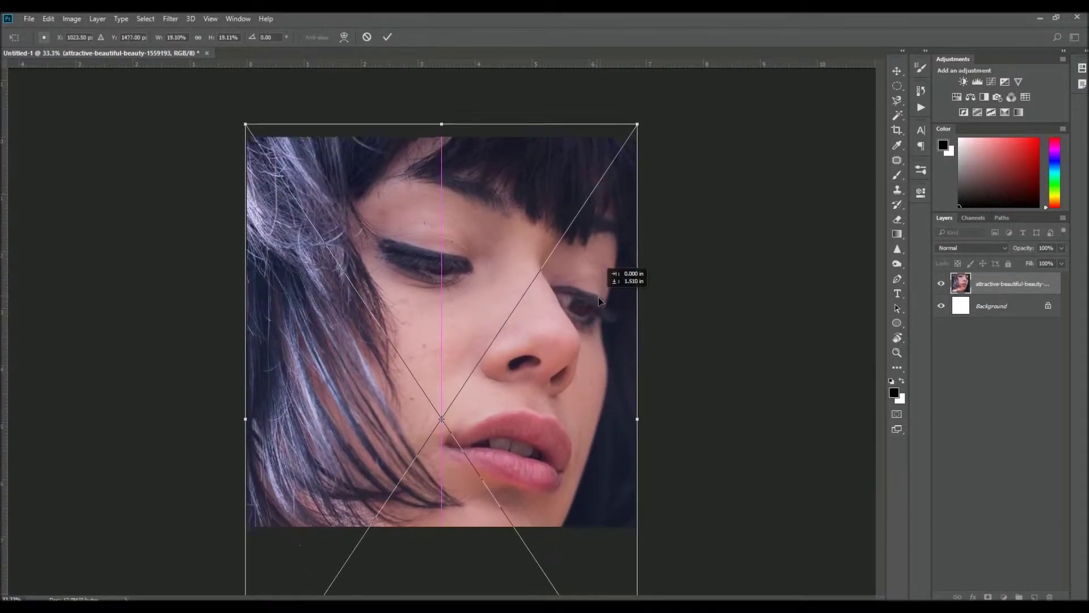
{"action": "left_click_drag", "start_coordinate": [598, 295], "coordinate": [601, 308]}
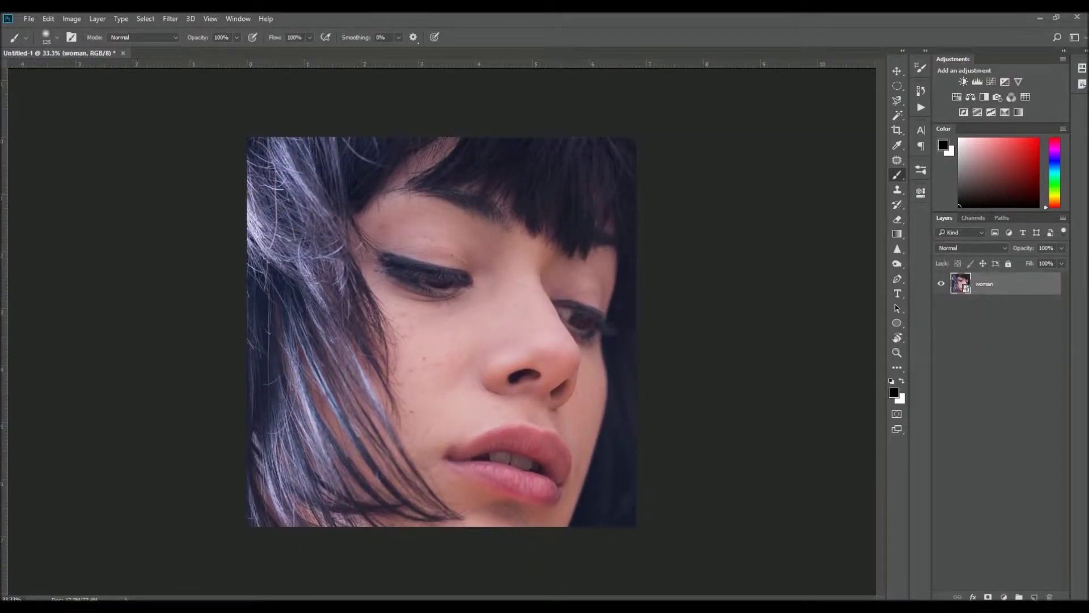
{"action": "left_click", "coordinate": [170, 18]}
{"action": "left_click", "coordinate": [122, 255]}
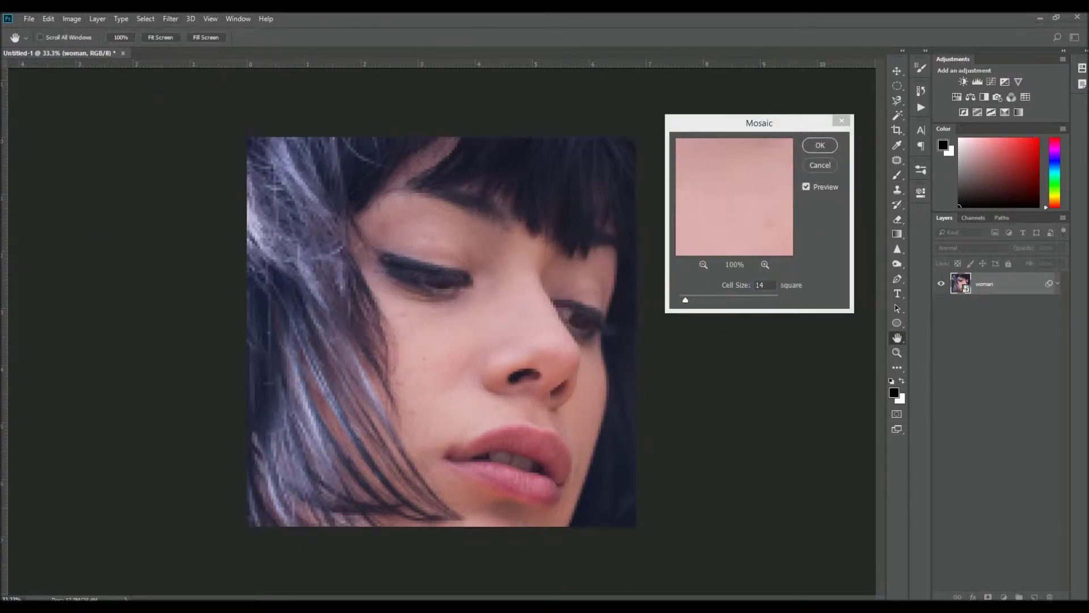
{"action": "mouse_move", "coordinate": [686, 300]}
{"action": "left_mouse_down"}
{"action": "mouse_move", "coordinate": [740, 301]}
{"action": "mouse_move", "coordinate": [686, 301]}
{"action": "mouse_move", "coordinate": [696, 301]}
{"action": "left_mouse_up"}
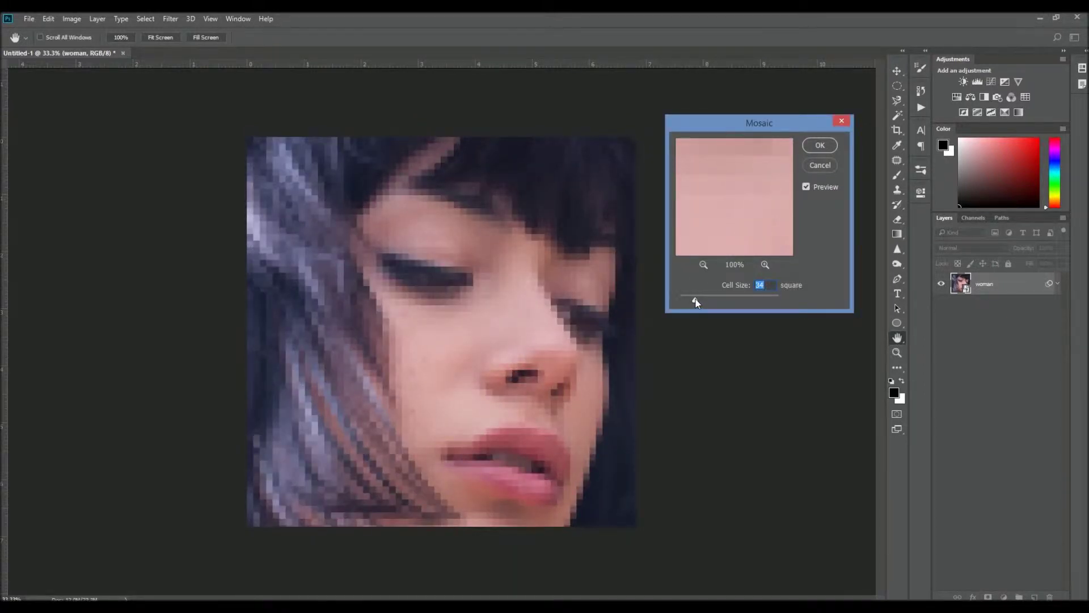
{"action": "left_click", "coordinate": [817, 146]}
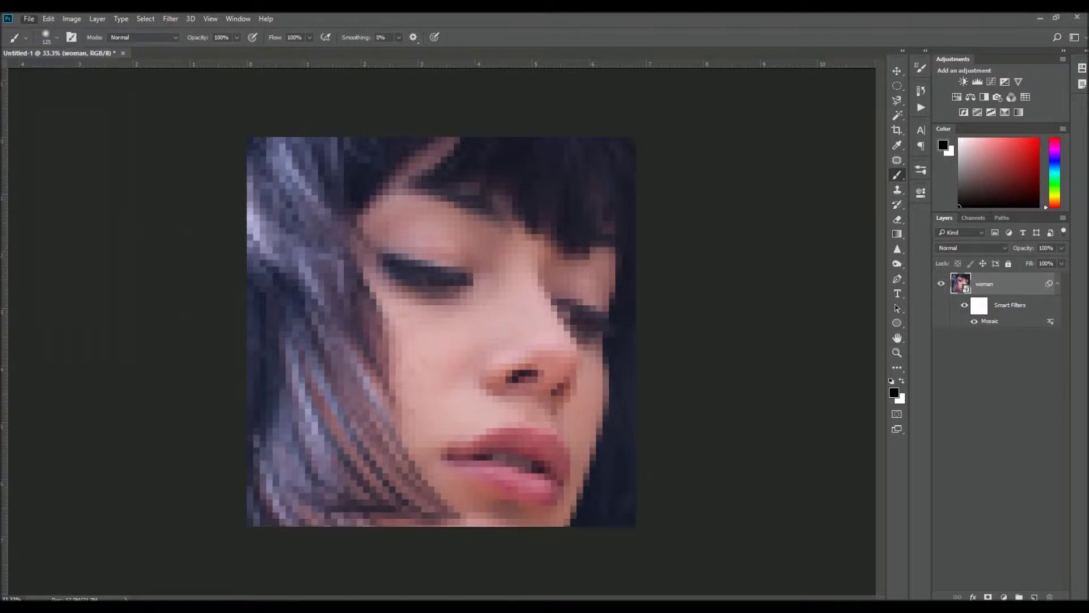
Start a new document 34 px wide
{"action": "key", "text": "ctrl+n"}
{"action": "double_click", "coordinate": [786, 226]}
{"action": "type", "text": "34"}
{"action": "key", "text": "Tab"}
{"action": "type", "text": "34"}
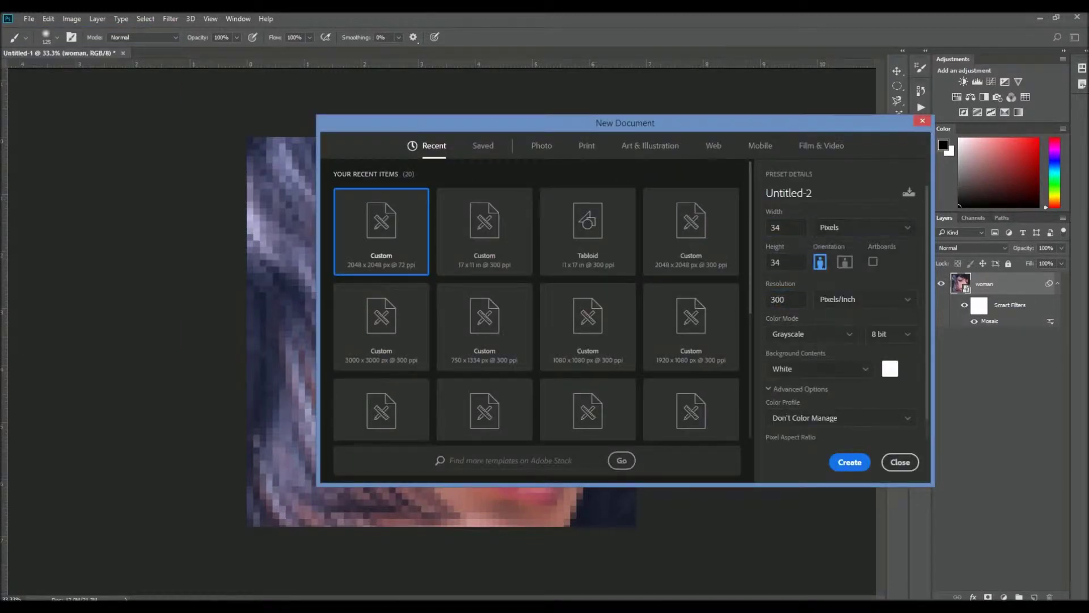
Create the 34 px document with a transparent background
{"action": "left_click", "coordinate": [820, 369]}
{"action": "left_click", "coordinate": [800, 419]}
{"action": "left_click", "coordinate": [849, 462]}
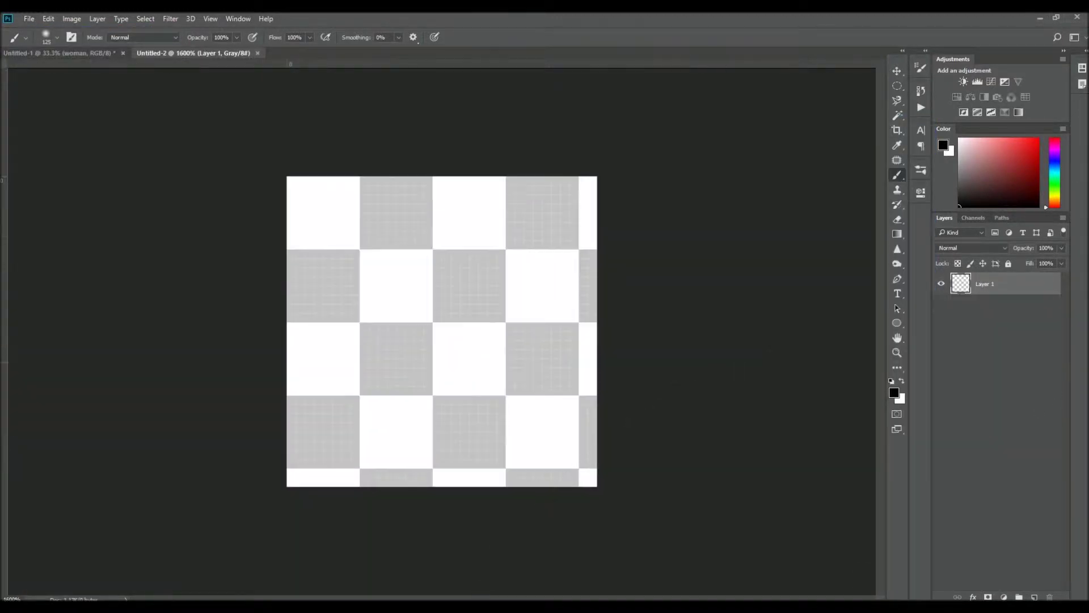
Draw a circular selection spanning the whole 34 px canvas, using centre guides
{"action": "key", "text": "m"}
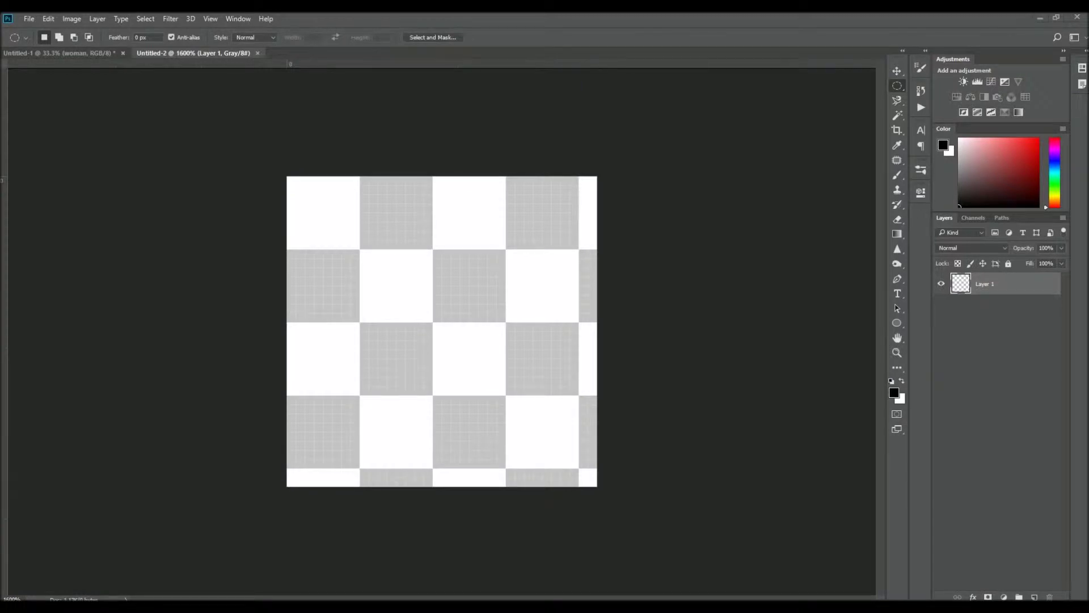
{"action": "left_click_drag", "start_coordinate": [291, 180], "coordinate": [603, 491]}
{"action": "left_click_drag", "start_coordinate": [4, 294], "coordinate": [441, 295]}
{"action": "mouse_move", "coordinate": [442, 64]}
{"action": "left_mouse_down"}
{"action": "mouse_move", "coordinate": [443, 331]}
{"action": "mouse_move", "coordinate": [672, 421]}
{"action": "left_mouse_up"}
{"action": "key", "text": "ctrl+semicolon"}
Invert the selection, fill the area outside the circle with white, and deselect
{"action": "left_click", "coordinate": [145, 19]}
{"action": "left_click", "coordinate": [159, 75]}
{"action": "key", "text": "x"}
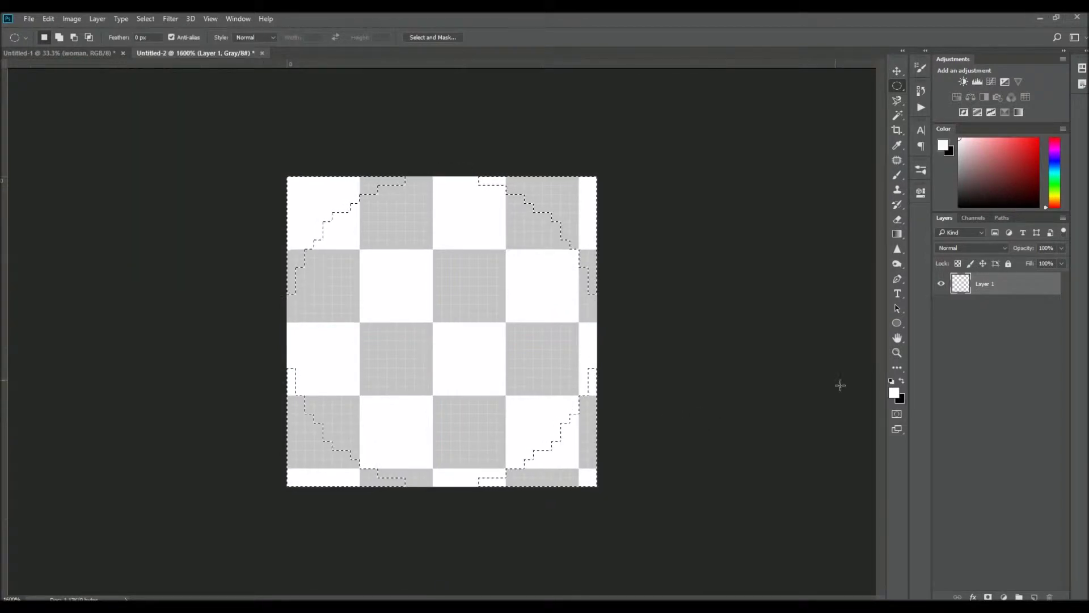
{"action": "key", "text": "alt+BackSpace"}
{"action": "key", "text": "ctrl+d"}
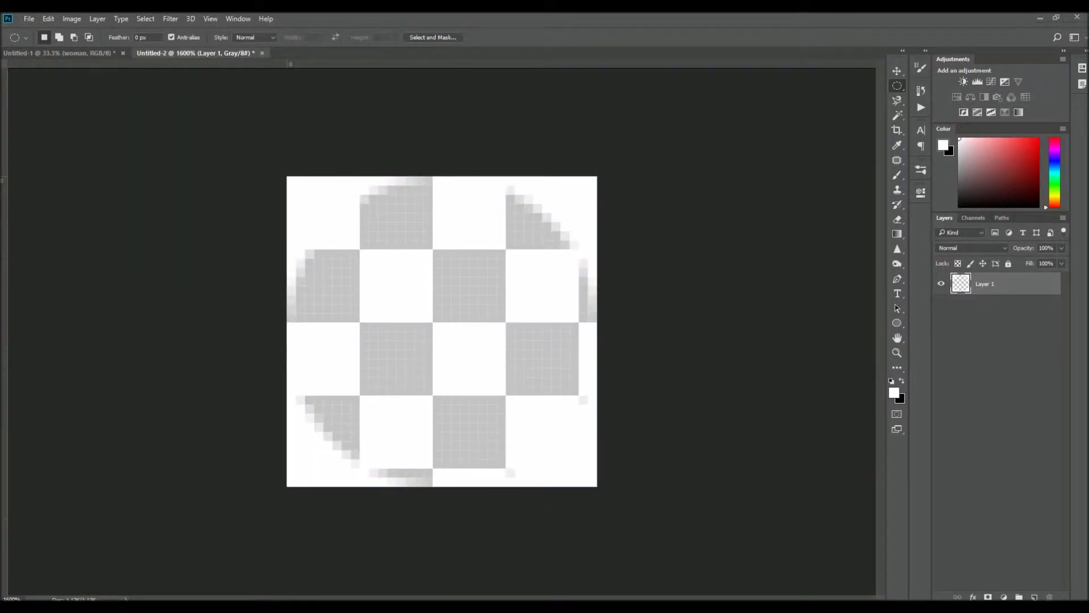
Define the tile as a pattern and return to the portrait document
{"action": "left_click", "coordinate": [48, 19]}
{"action": "left_click", "coordinate": [62, 309]}
{"action": "key", "text": "ctrl+Tab"}
{"action": "left_click", "coordinate": [28, 19]}
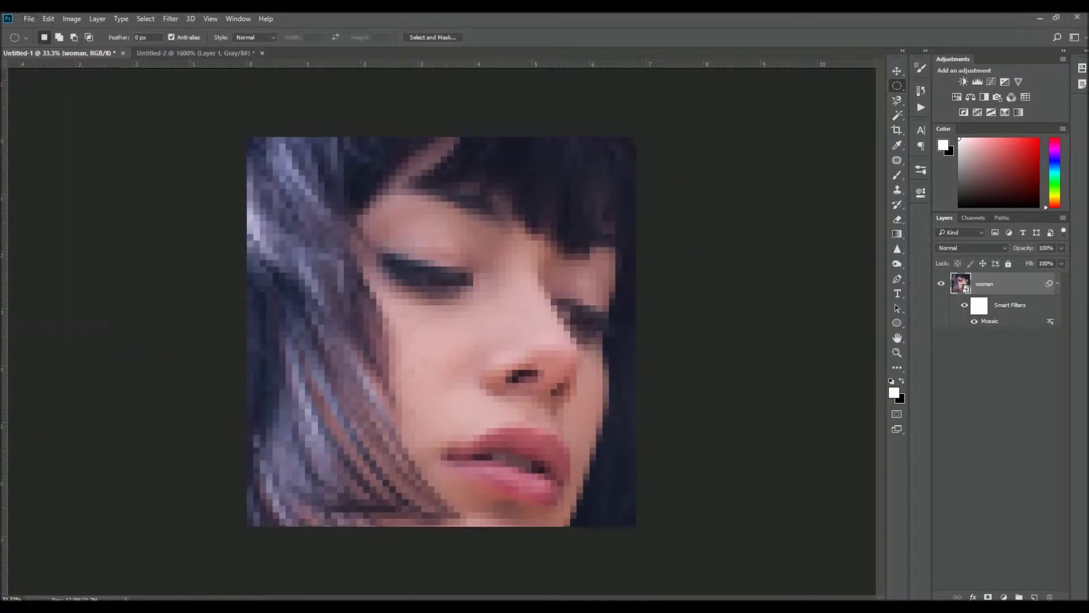
{"action": "left_click", "coordinate": [98, 18]}
Add a Pattern Fill layer over the portrait using the new circle tile
{"action": "left_click", "coordinate": [52, 177]}
{"action": "left_click", "coordinate": [637, 180]}
{"action": "left_click", "coordinate": [493, 227]}
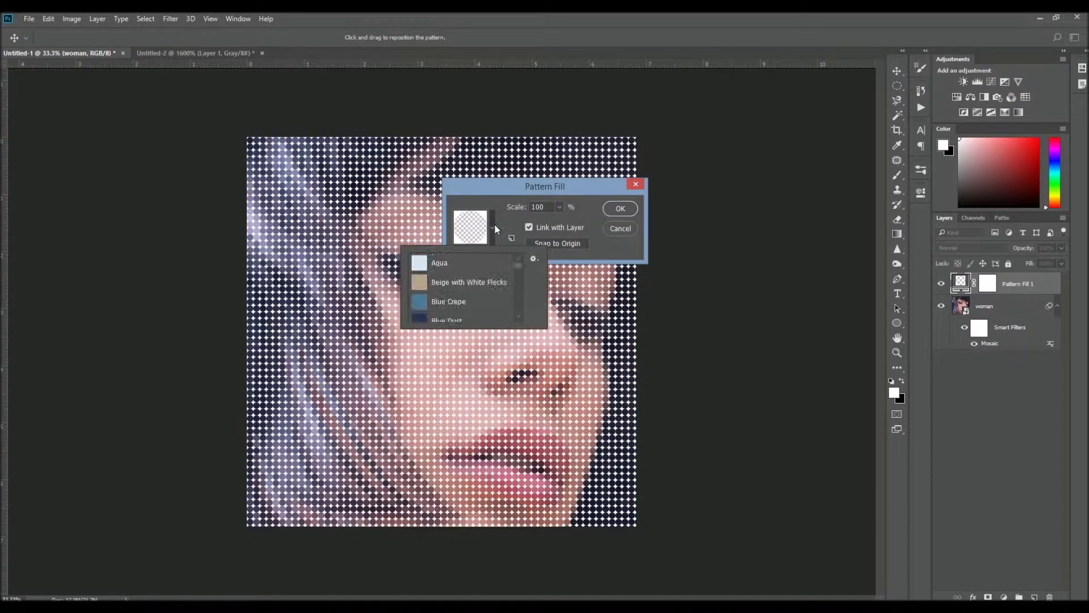
{"action": "left_click", "coordinate": [621, 210]}
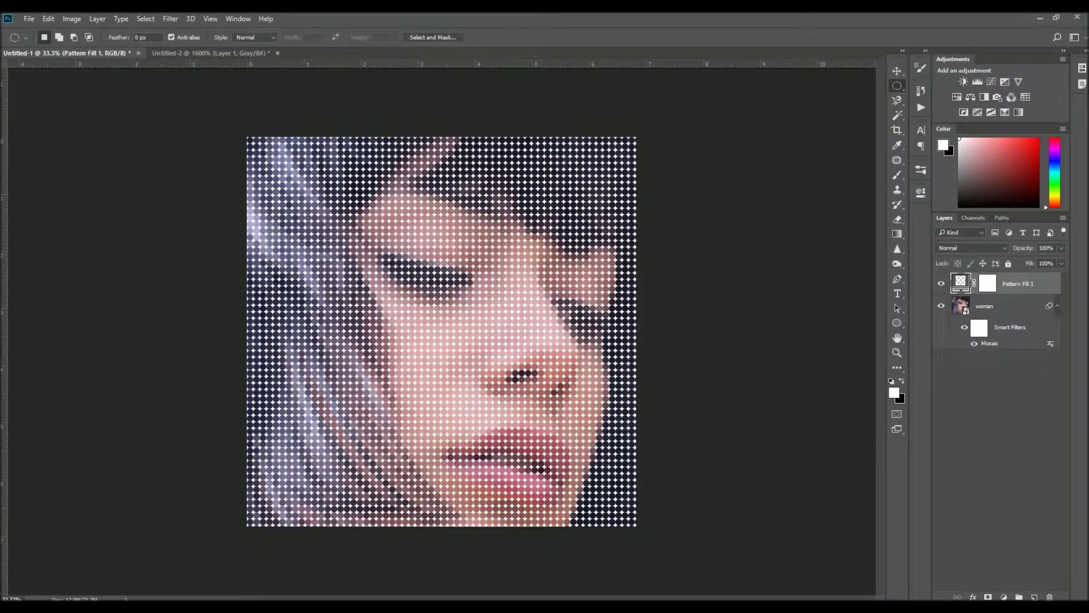
{"action": "scroll", "coordinate": [638, 269], "scroll_direction": "up", "scroll_amount": 1}
Add and rename a new layer, then place the blonde portrait into the document
{"action": "key", "text": "ctrl+shift+alt+n"}
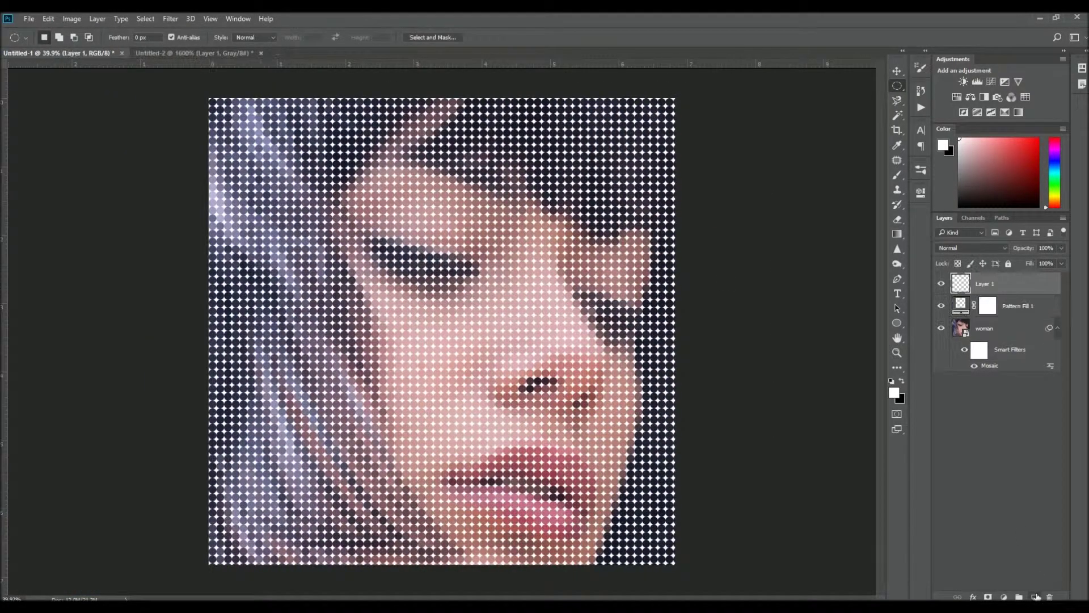
{"action": "double_click", "coordinate": [985, 361]}
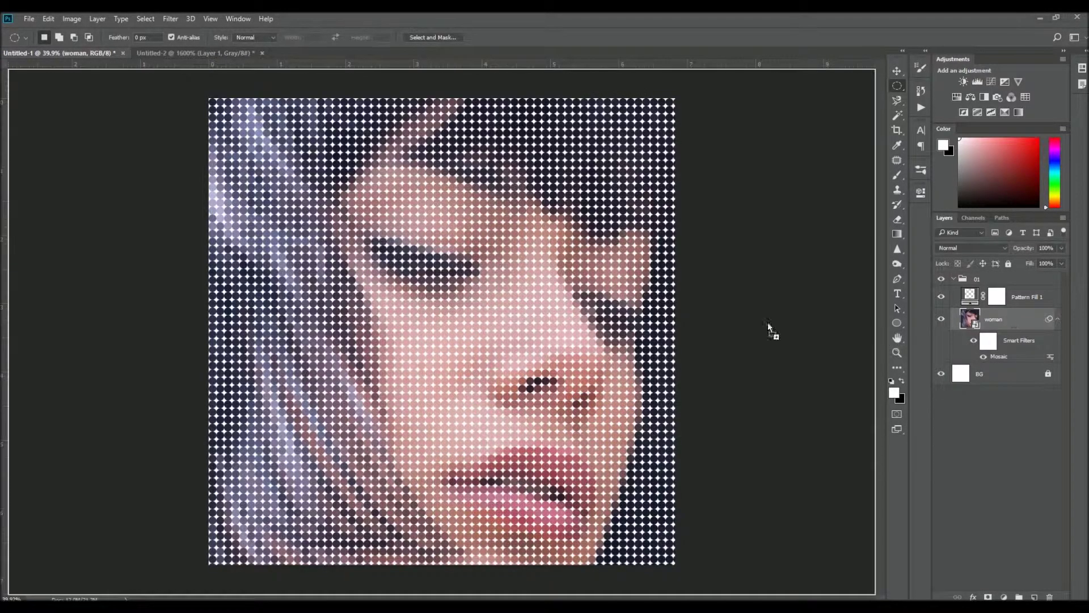
{"action": "left_click_drag", "start_coordinate": [768, 322], "coordinate": [619, 247]}
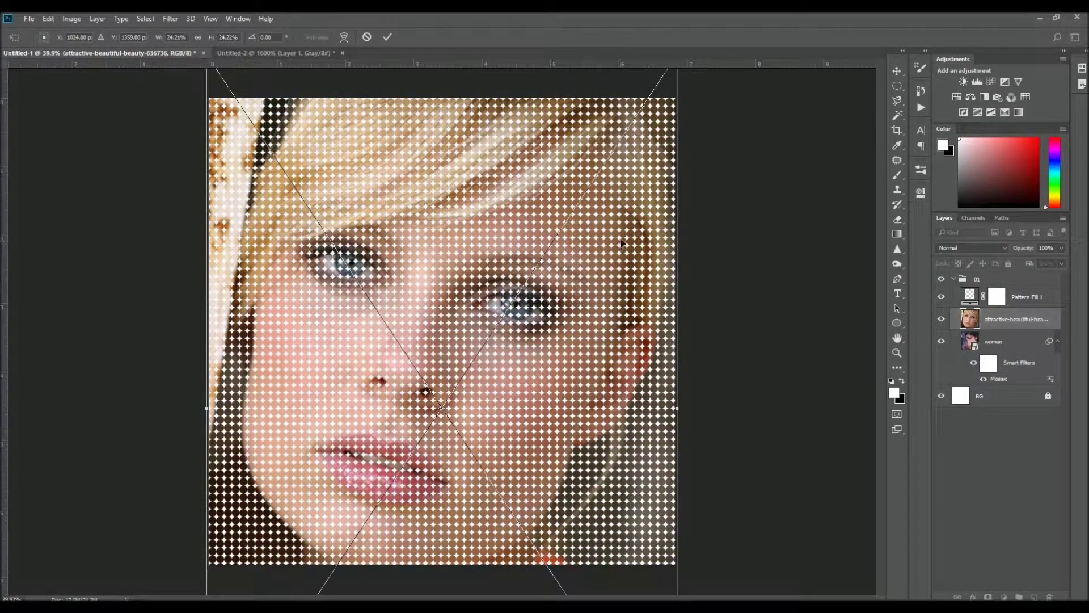
Nudge the blonde portrait down, commit it, and convert it to a Smart Object
{"action": "key", "text": "Down"}
{"action": "key", "text": "Down"}
{"action": "key", "text": "Down"}
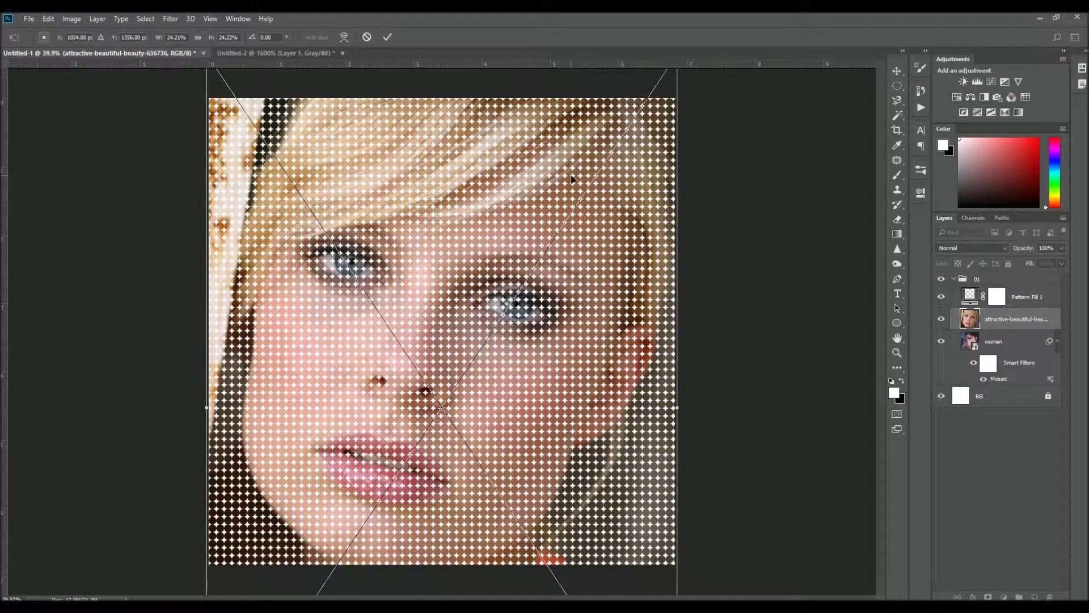
{"action": "key", "text": "Return"}
{"action": "right_click", "coordinate": [1015, 318]}
{"action": "left_click", "coordinate": [908, 162]}
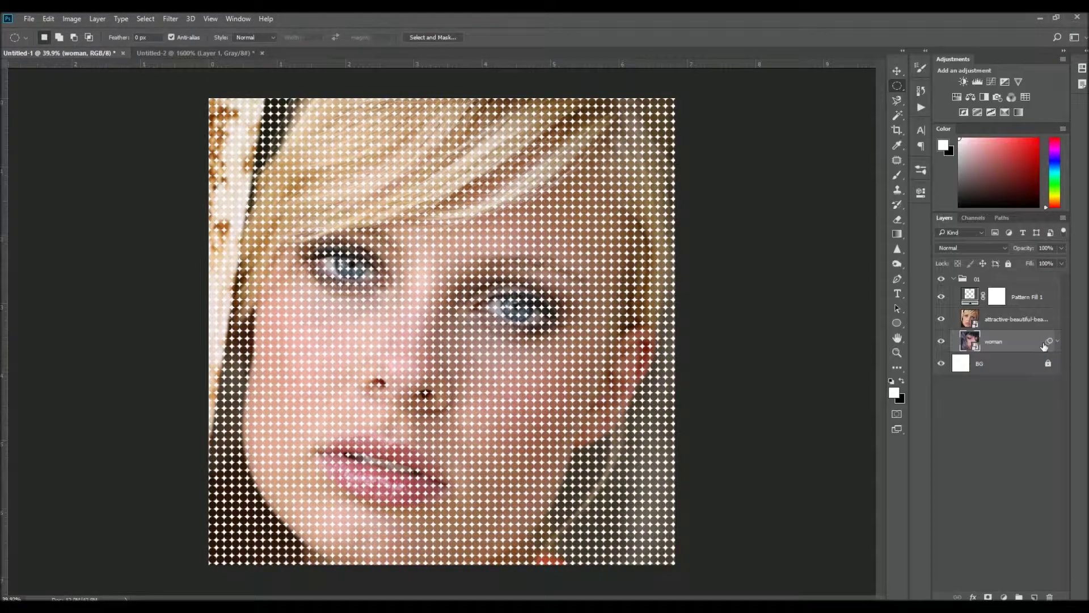
Toggle the blonde portrait's visibility to compare, then hide the 01 & 02 group
{"action": "left_click", "coordinate": [942, 319]}
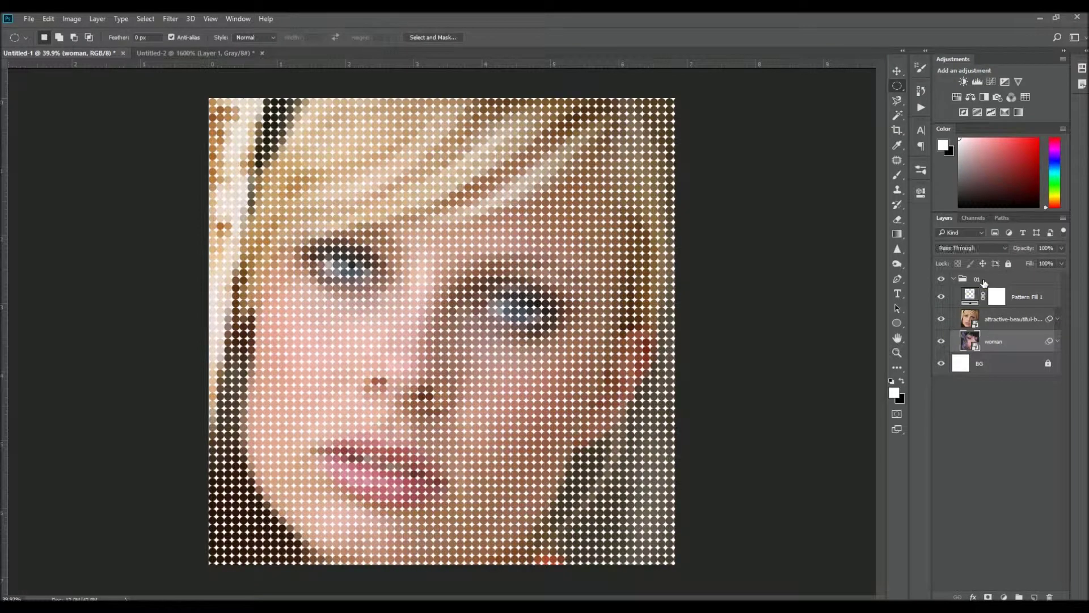
{"action": "left_click", "coordinate": [995, 280]}
{"action": "left_click", "coordinate": [955, 279]}
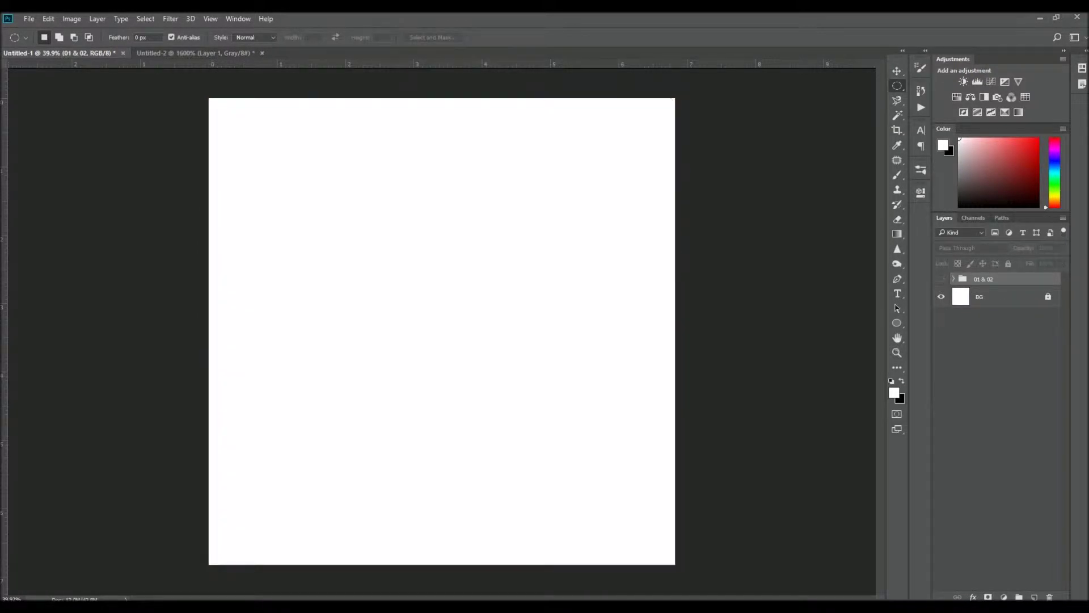
Shift the brunette portrait left to centre her face and add a black-filled layer beneath
{"action": "left_click_drag", "start_coordinate": [601, 266], "coordinate": [523, 266]}
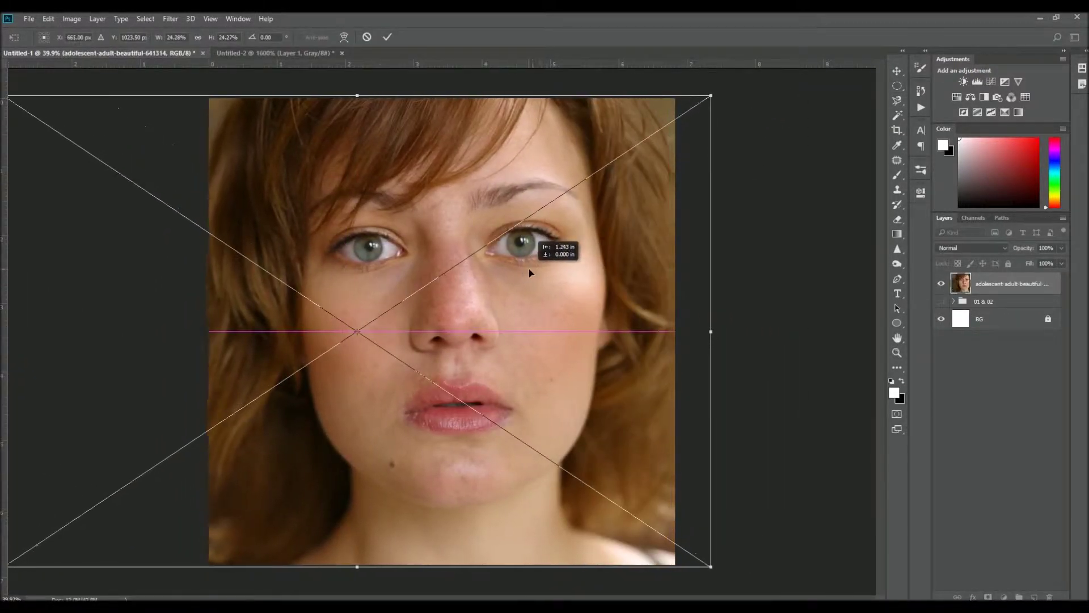
{"action": "key", "text": "Return"}
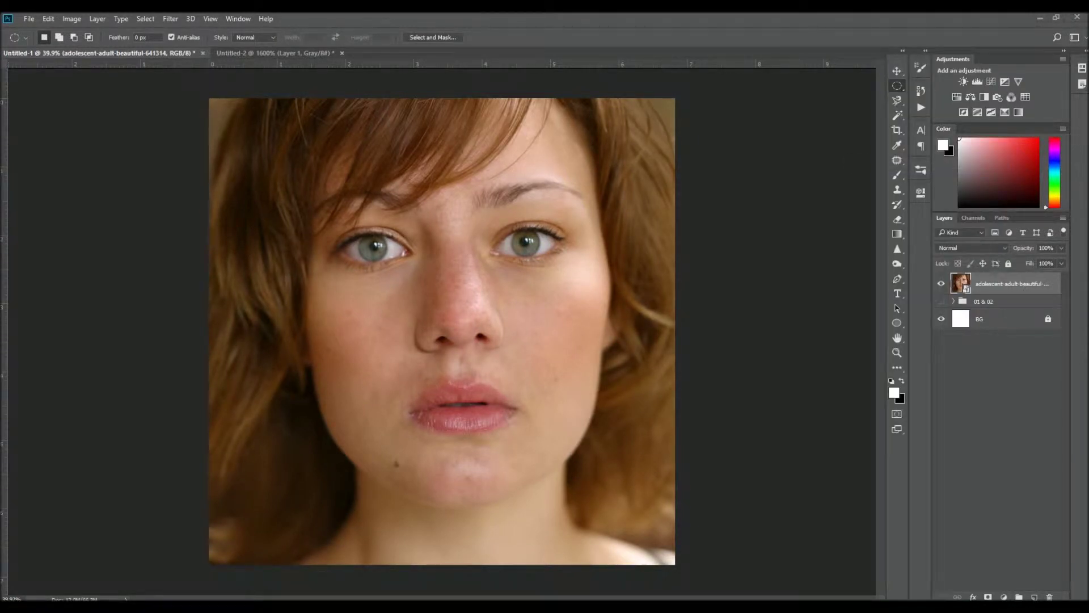
{"action": "left_click", "coordinate": [1034, 596], "text": "ctrl"}
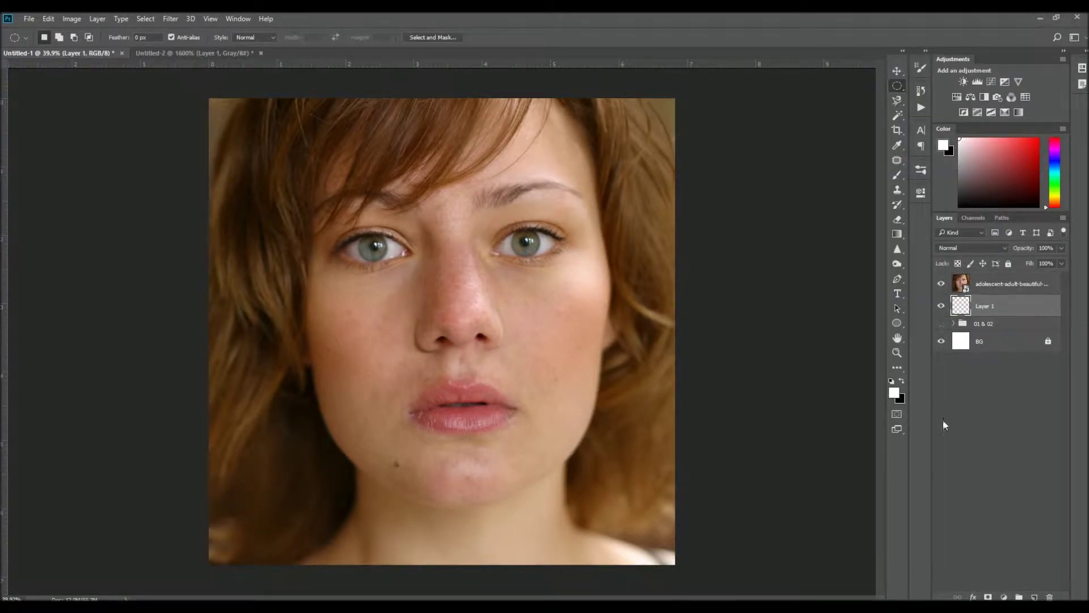
{"action": "key", "text": "alt+BackSpace"}
Apply Mosaic to the brunette portrait at cell size 30
{"action": "left_click", "coordinate": [1010, 283]}
{"action": "left_click", "coordinate": [170, 19]}
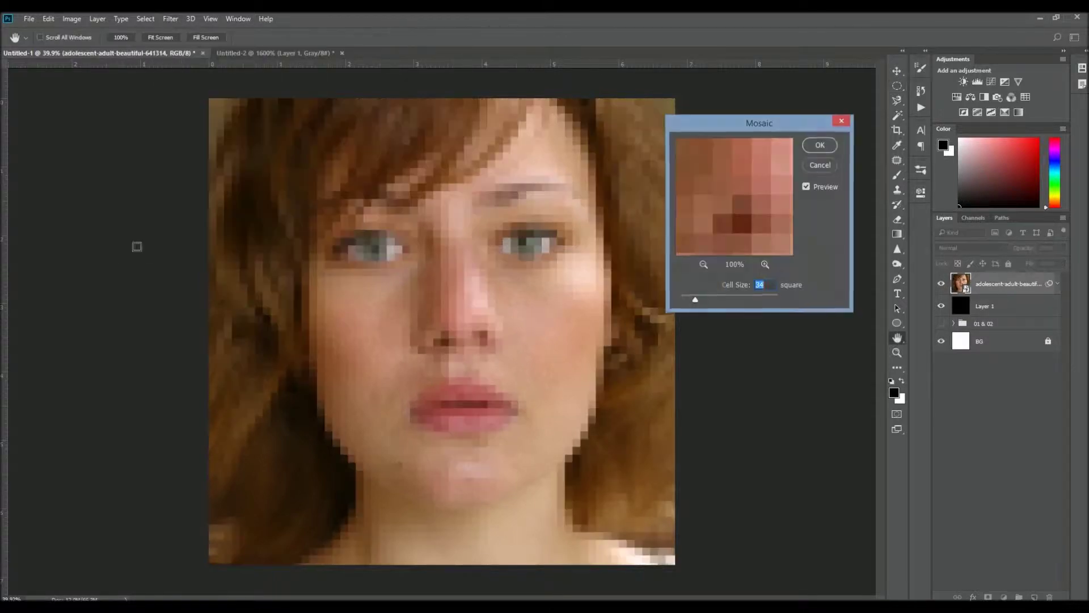
{"action": "left_click", "coordinate": [830, 149]}
Create a new 30 x 30 px document
{"action": "key", "text": "ctrl+n"}
{"action": "key", "text": "Tab"}
{"action": "type", "text": "30"}
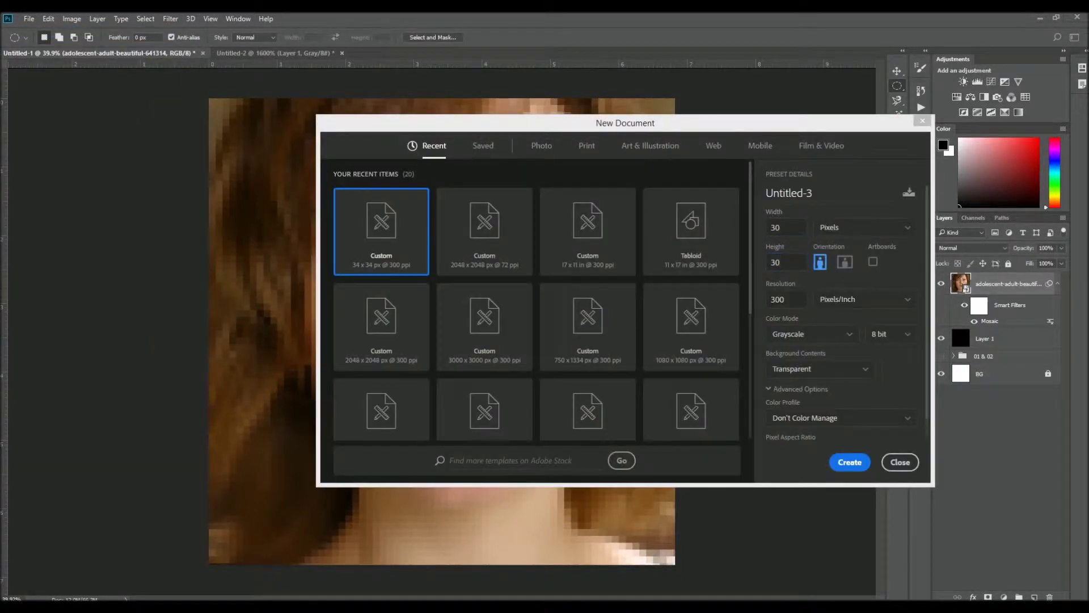
{"action": "left_click", "coordinate": [849, 462]}
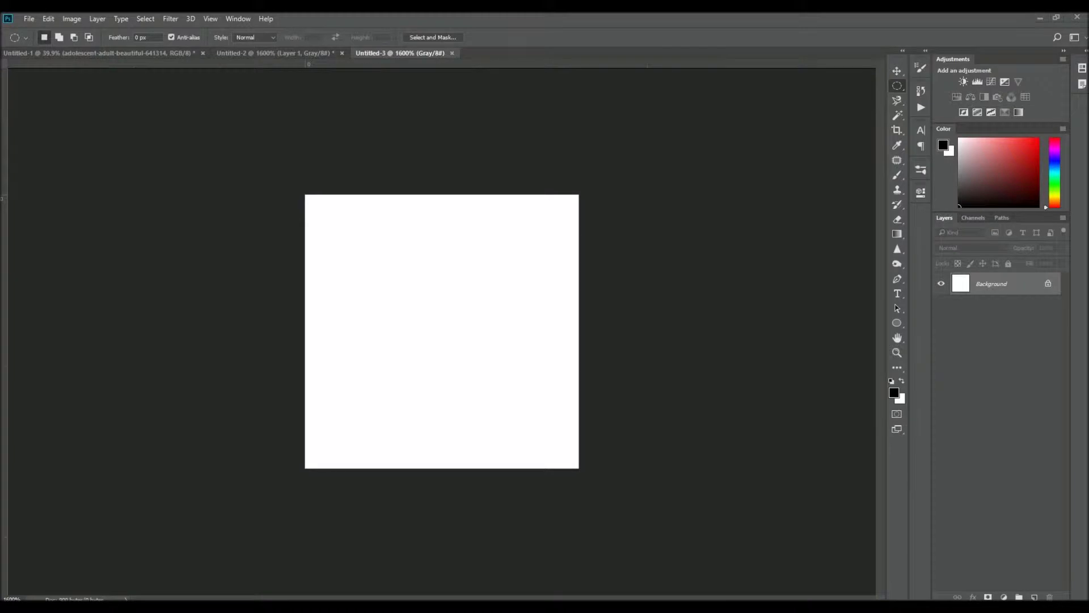
Select a circle across the canvas, invert it, and fill the outside with black
{"action": "left_click_drag", "start_coordinate": [306, 195], "coordinate": [579, 468]}
{"action": "key", "text": "ctrl+d"}
{"action": "key", "text": "ctrl+shift+d"}
{"action": "key", "text": "ctrl+shift+i"}
{"action": "key", "text": "alt+BackSpace"}
{"action": "key", "text": "ctrl+d"}
Define the 30 px circle tile as a pattern and close both tile documents without saving
{"action": "left_click", "coordinate": [48, 19]}
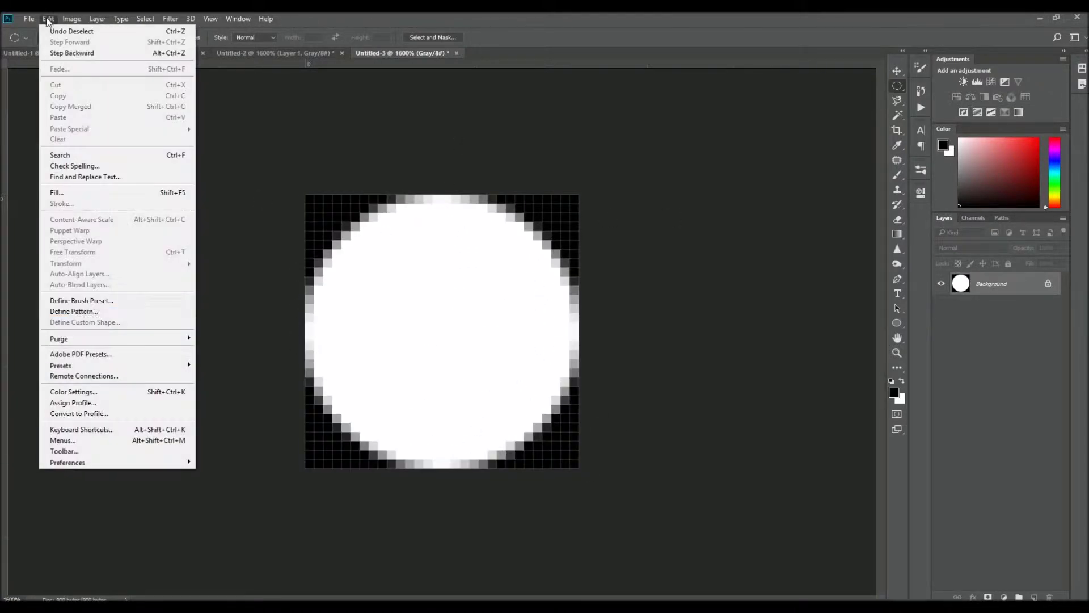
{"action": "left_click", "coordinate": [68, 309]}
{"action": "left_click", "coordinate": [663, 215]}
{"action": "key", "text": "ctrl+w"}
{"action": "key", "text": "n"}
{"action": "key", "text": "ctrl+w"}
Give the white layer a Pattern Overlay using the new circle pattern at 100
{"action": "key", "text": "n"}
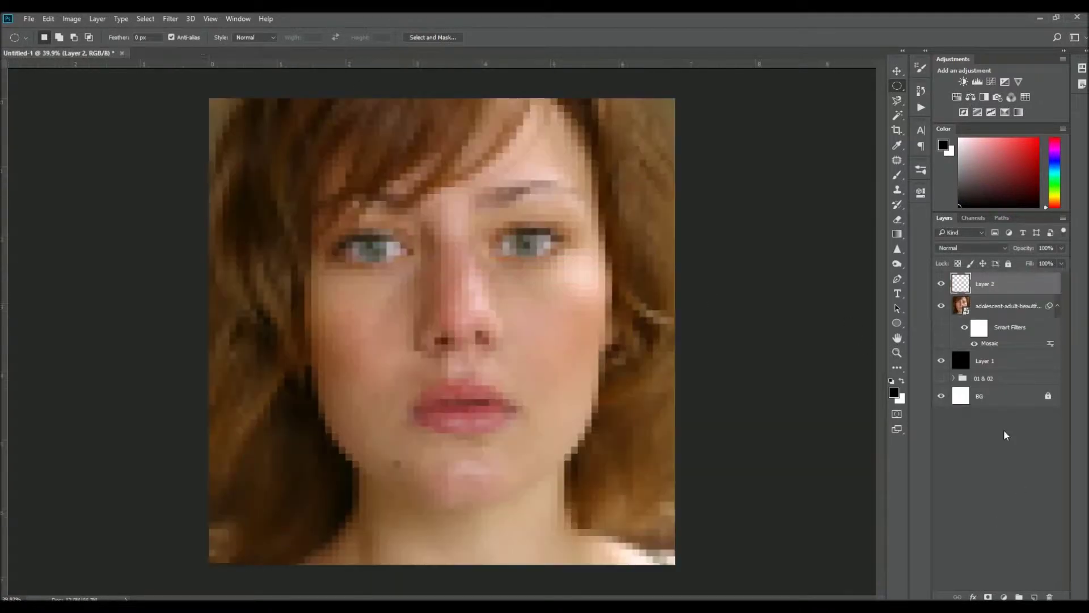
{"action": "double_click", "coordinate": [960, 287]}
{"action": "left_click", "coordinate": [842, 180]}
{"action": "left_click", "coordinate": [768, 265]}
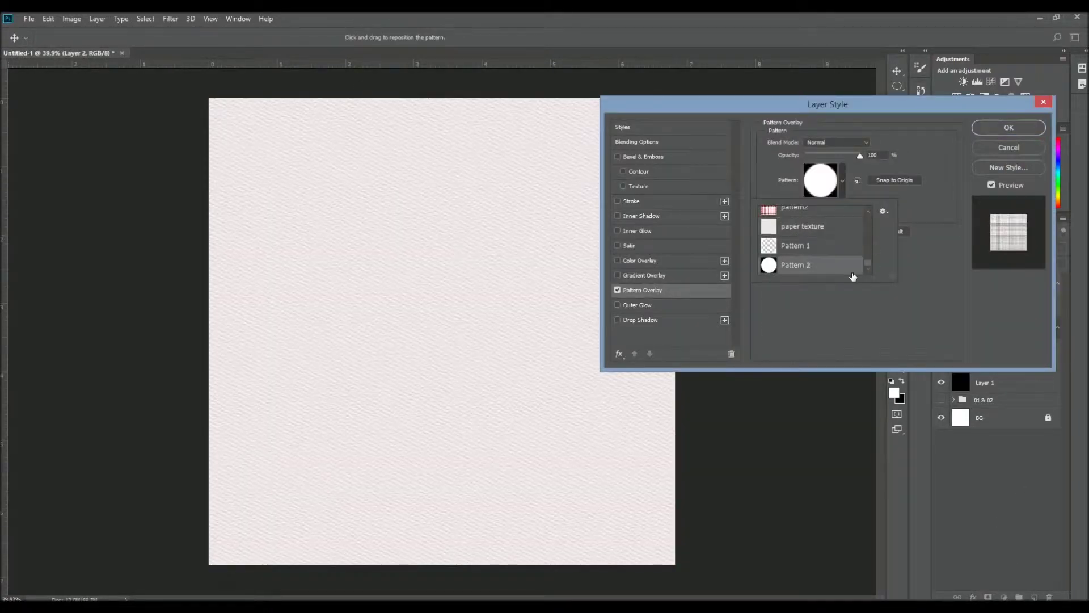
{"action": "type", "text": "100"}
{"action": "key", "text": "Return"}
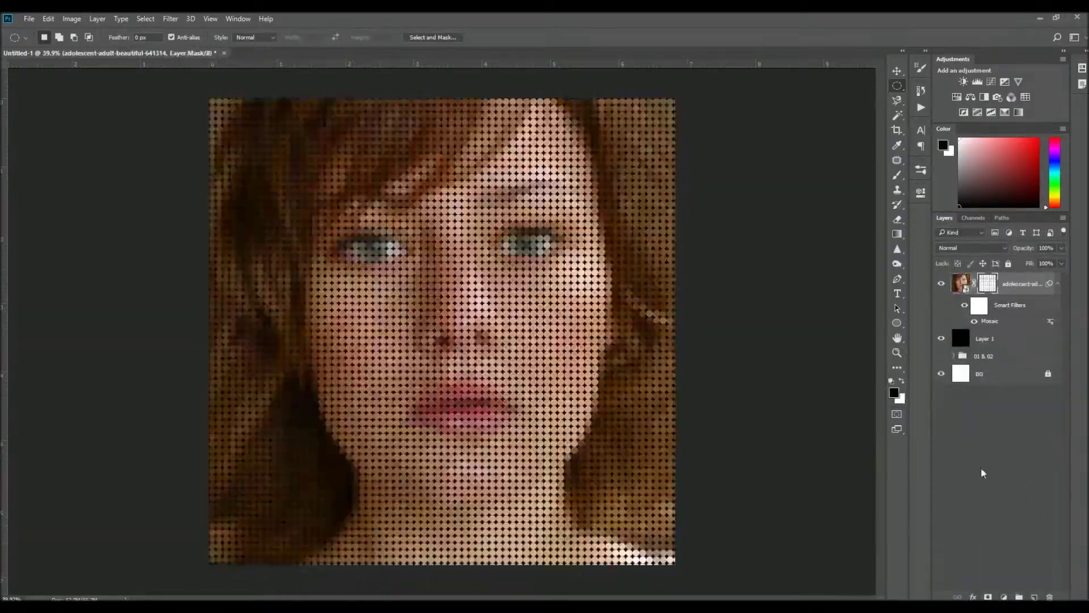
Scale the dotted portrait layer up very slightly and add a Bevel & Emboss effect
{"action": "scroll", "coordinate": [636, 376], "scroll_direction": "down", "scroll_amount": 3}
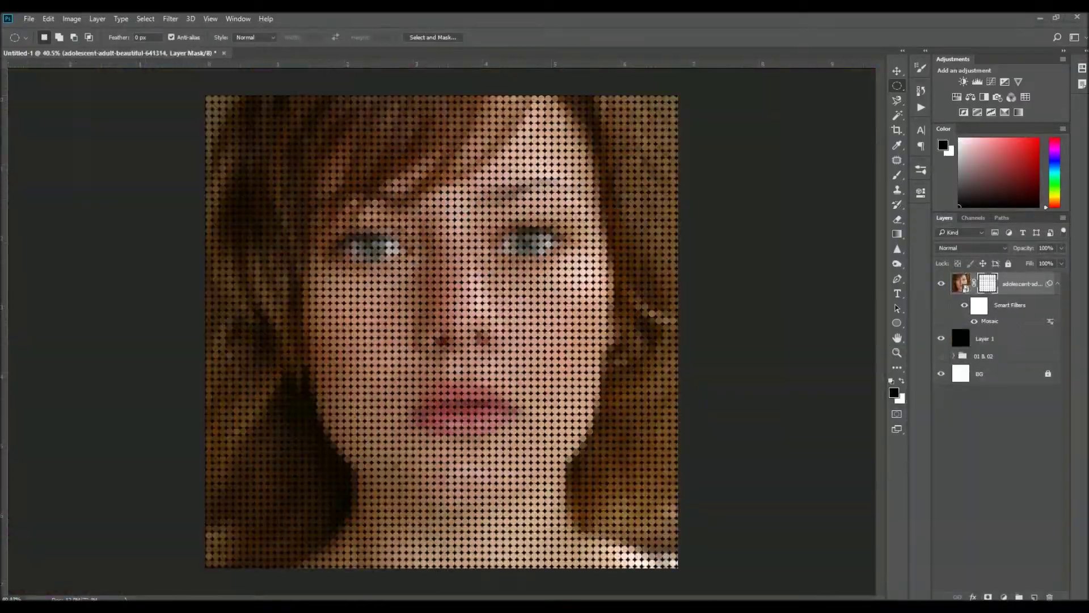
{"action": "key", "text": "v"}
{"action": "key", "text": "ctrl+t"}
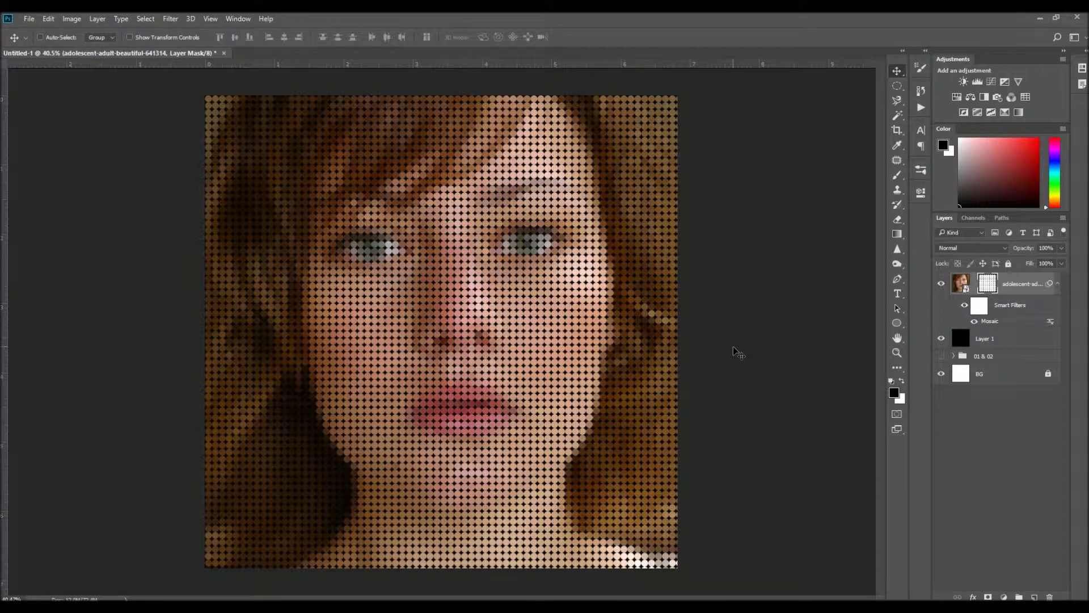
{"action": "left_click_drag", "start_coordinate": [680, 570], "coordinate": [687, 579]}
{"action": "key", "text": "Return"}
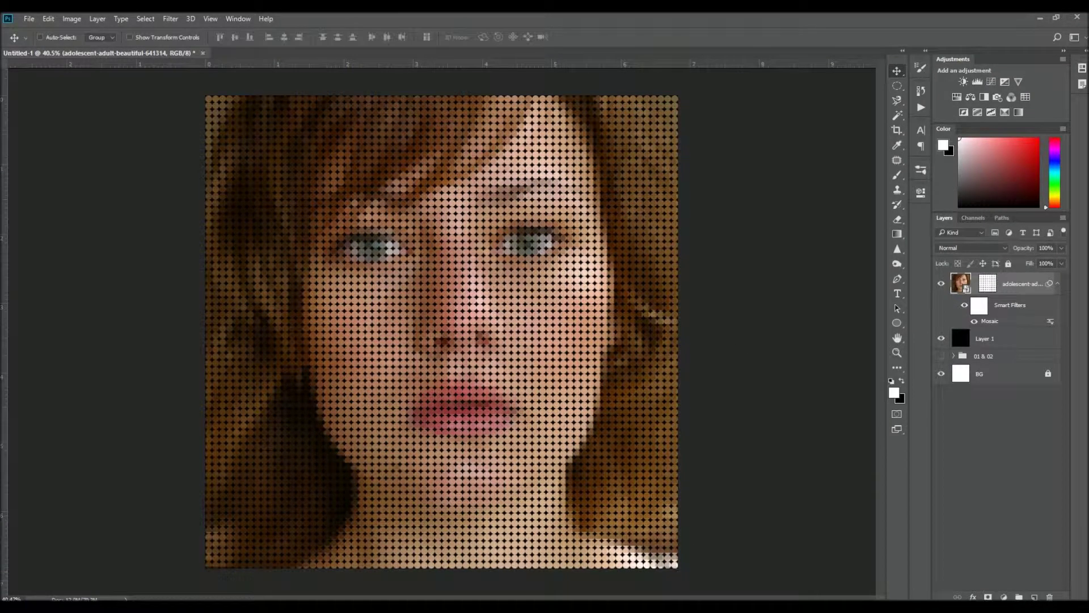
{"action": "left_click", "coordinate": [973, 597]}
{"action": "left_click", "coordinate": [999, 473]}
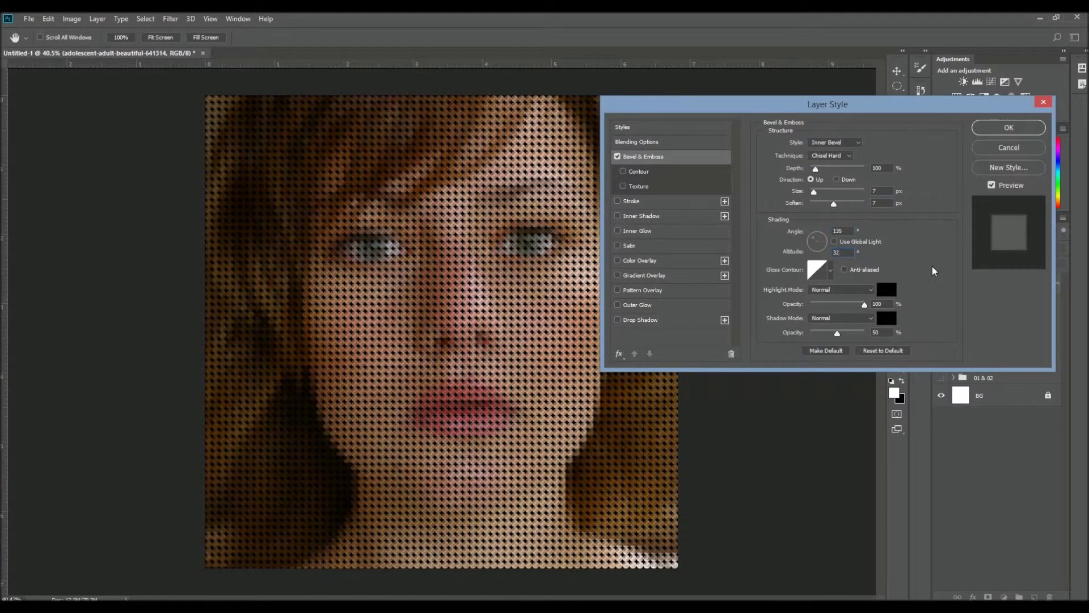
Set the bevel highlights to Linear Dodge (Add) in white
{"action": "left_click", "coordinate": [842, 290]}
{"action": "left_click", "coordinate": [834, 417]}
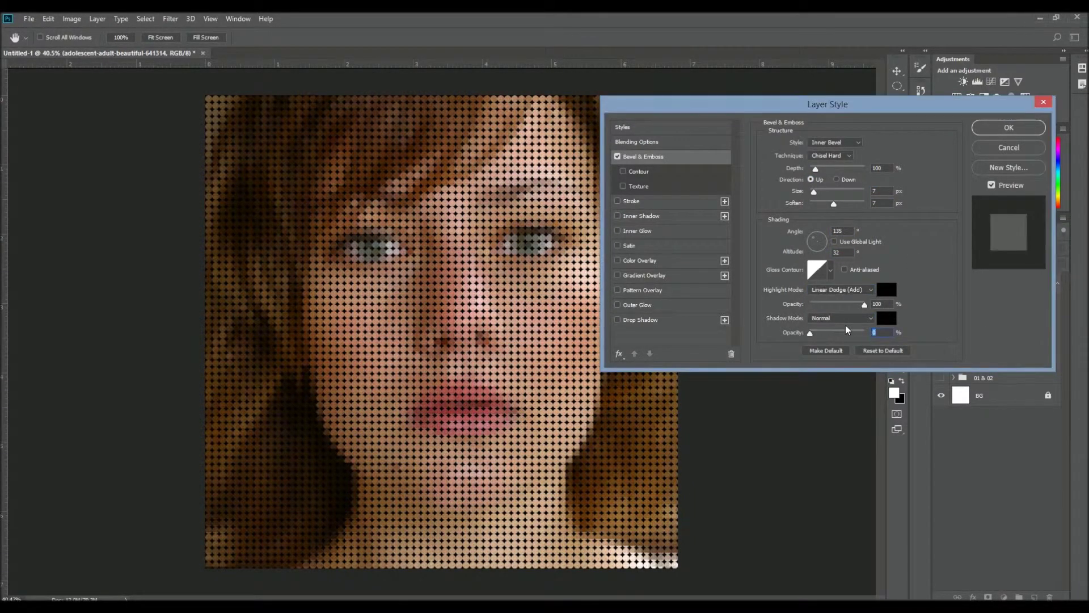
{"action": "left_click", "coordinate": [886, 289]}
{"action": "key", "text": "Return"}
Add a Multiply Inner Glow to the dots, confirm the styles, and add a Vibrance adjustment layer
{"action": "left_click", "coordinate": [637, 231]}
{"action": "left_click", "coordinate": [840, 142]}
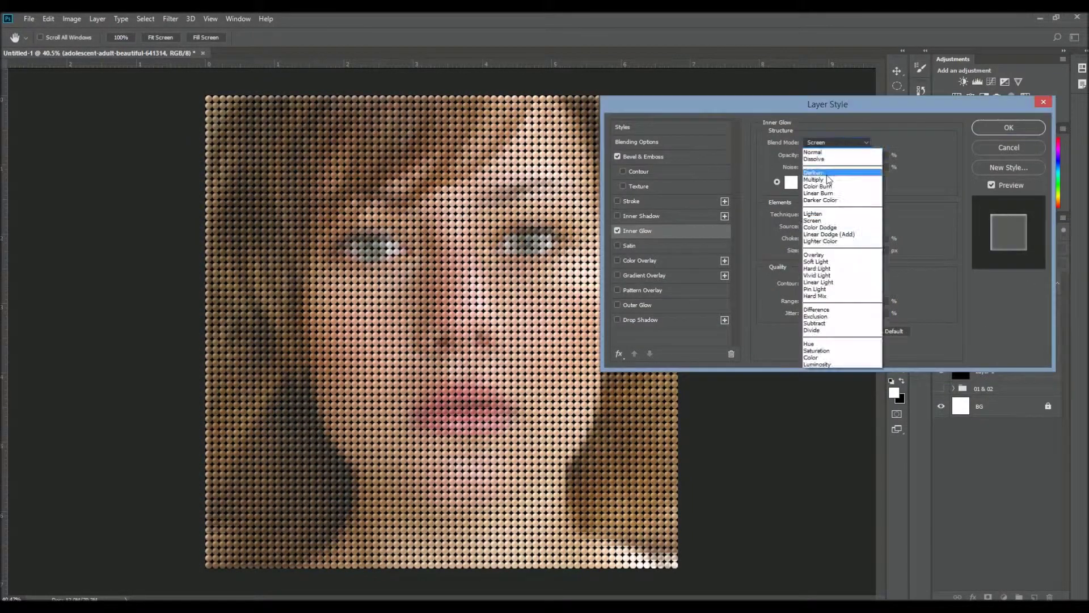
{"action": "left_click", "coordinate": [834, 178]}
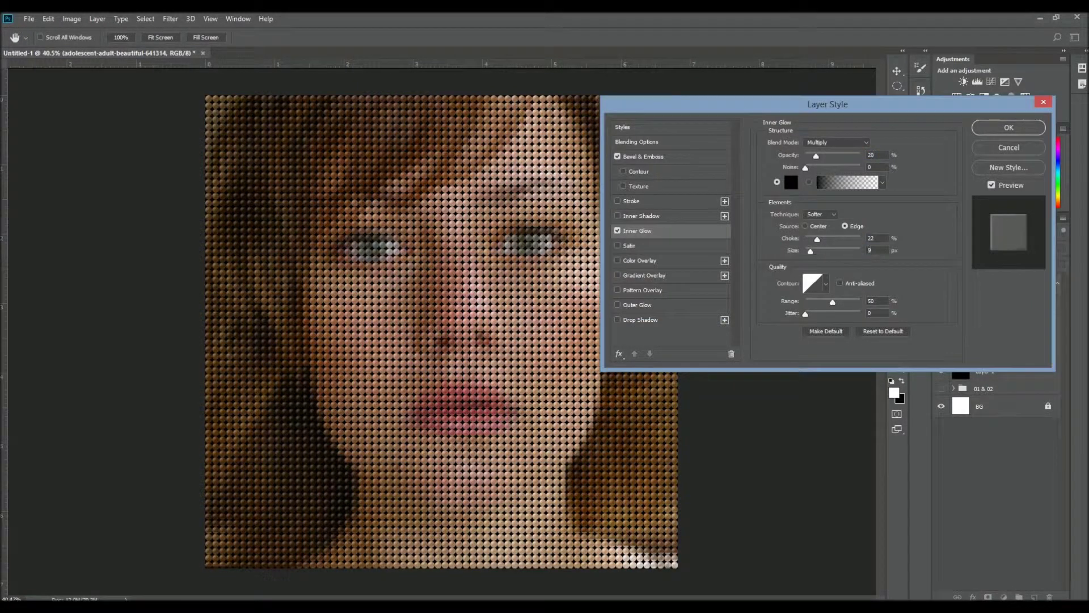
{"action": "left_click", "coordinate": [1008, 127]}
{"action": "left_click", "coordinate": [1004, 597]}
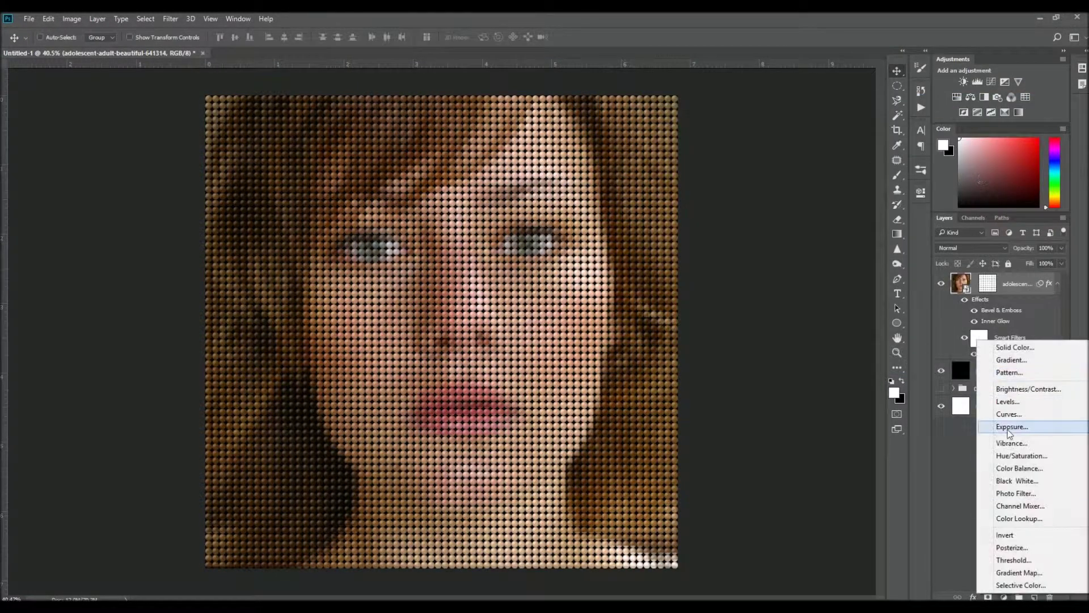
{"action": "left_click", "coordinate": [942, 442]}
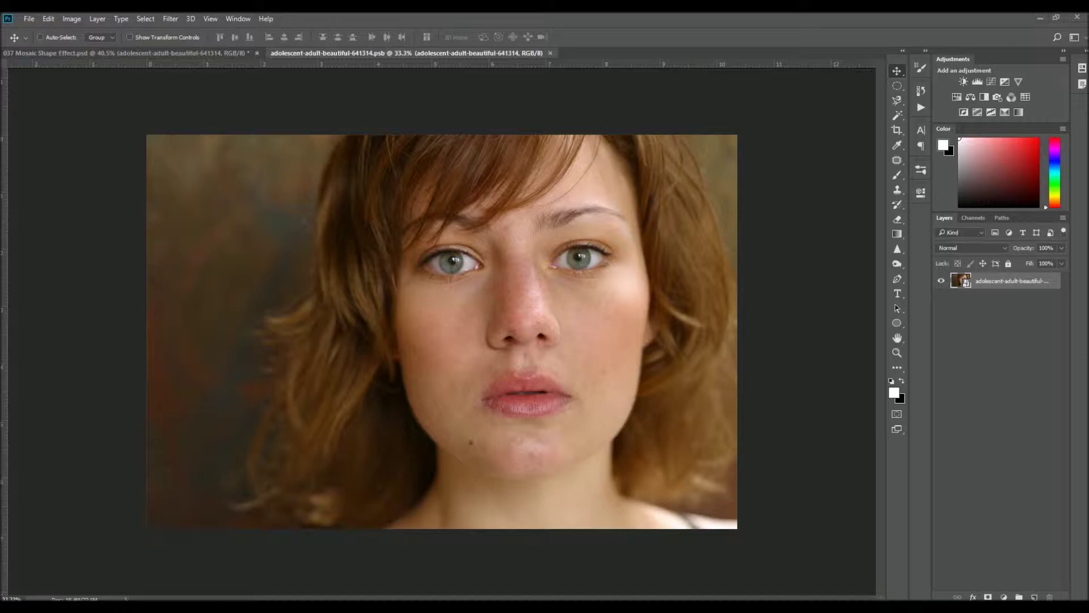
Scale and position the flower-crown portrait to fill the square in group 04
{"action": "left_click_drag", "start_coordinate": [645, 139], "coordinate": [721, 160]}
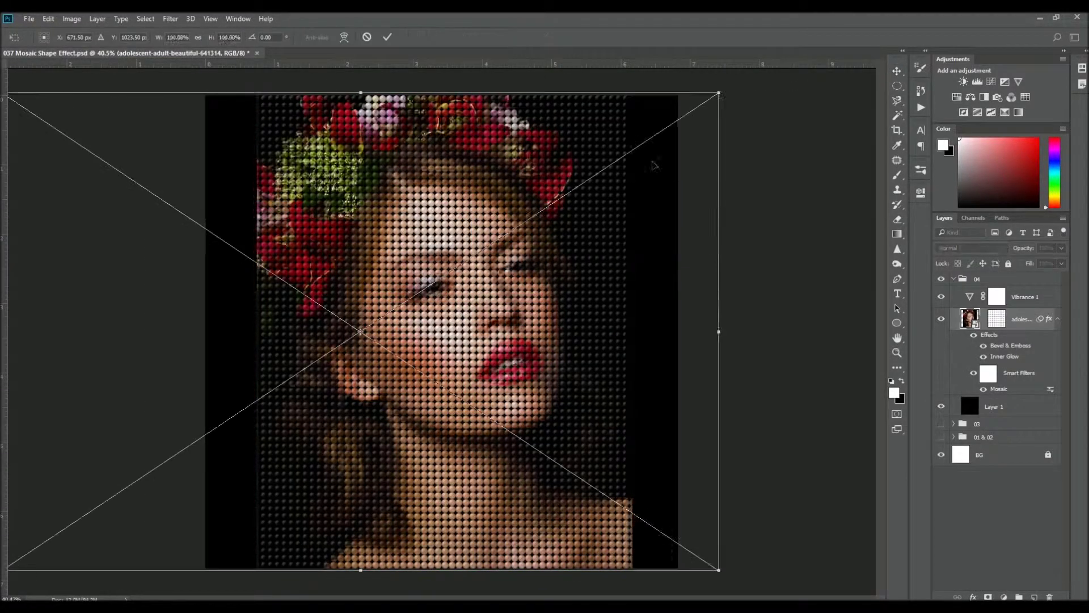
{"action": "mouse_move", "coordinate": [653, 165]}
{"action": "left_mouse_down"}
{"action": "mouse_move", "coordinate": [582, 217]}
{"action": "mouse_move", "coordinate": [582, 232]}
{"action": "left_mouse_up"}
{"action": "key", "text": "Return"}
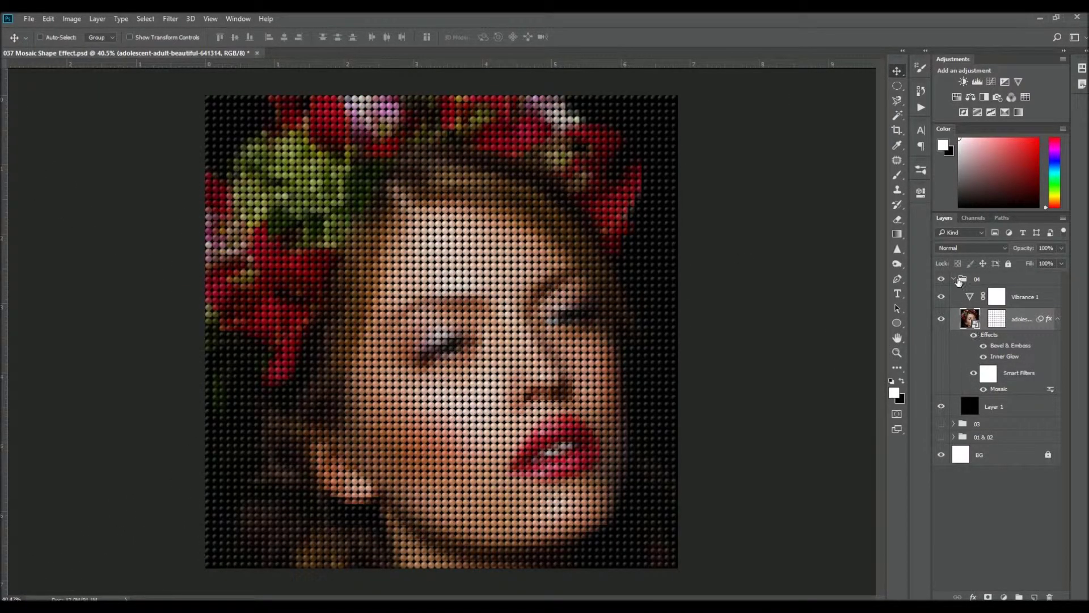
{"action": "left_click", "coordinate": [956, 279]}
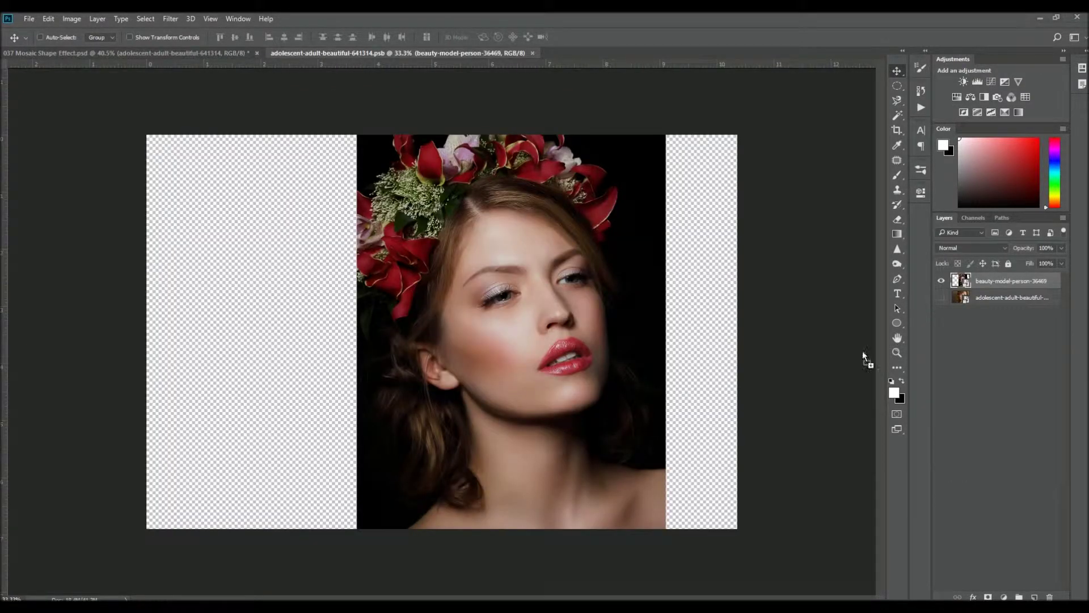
Save and close the updated source file, then resize the new portrait for group 05
{"action": "key", "text": "Return"}
{"action": "key", "text": "ctrl+s"}
{"action": "left_click", "coordinate": [532, 53]}
{"action": "key", "text": "ctrl+t"}
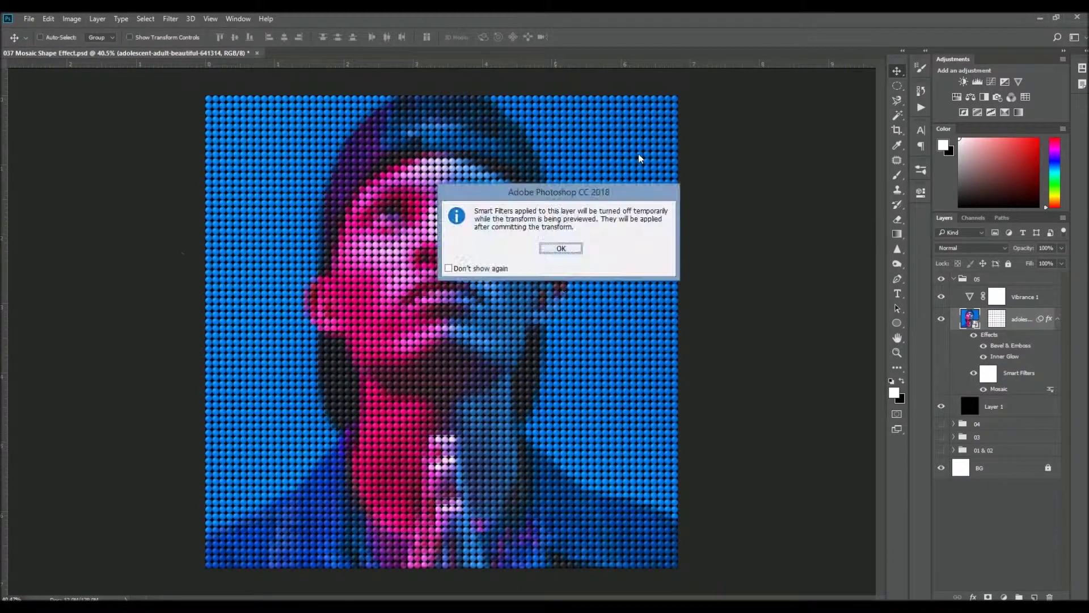
{"action": "key", "text": "Return"}
{"action": "key", "text": "ctrl+minus"}
{"action": "key", "text": "Return"}
{"action": "left_click", "coordinate": [955, 279]}
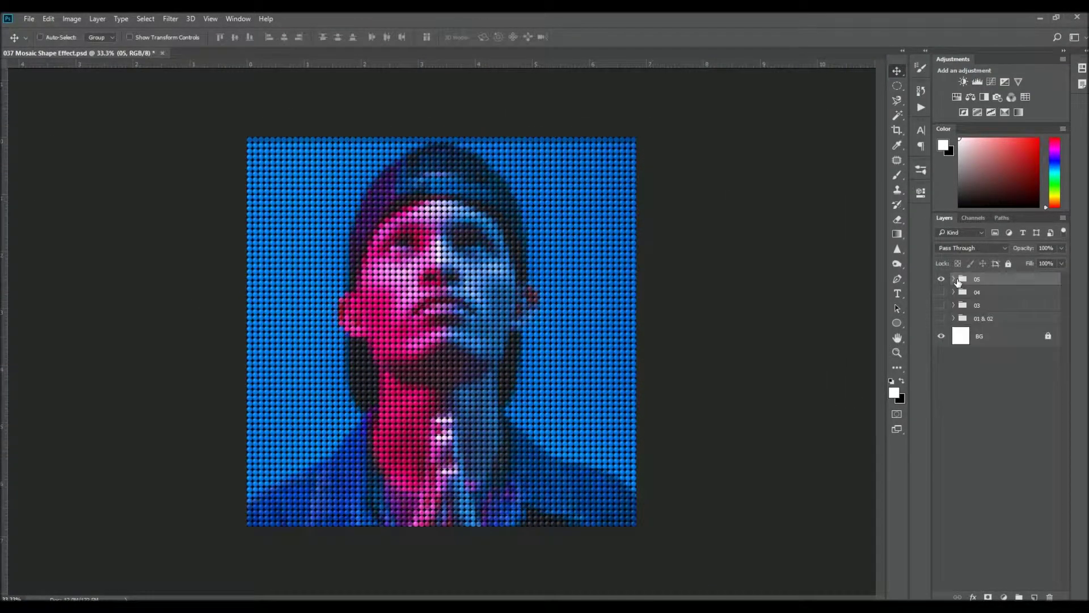
Duplicate the mosaic group, place the boy's photo in its source, name it 07, and rename the next copy
{"action": "left_click", "coordinate": [953, 278]}
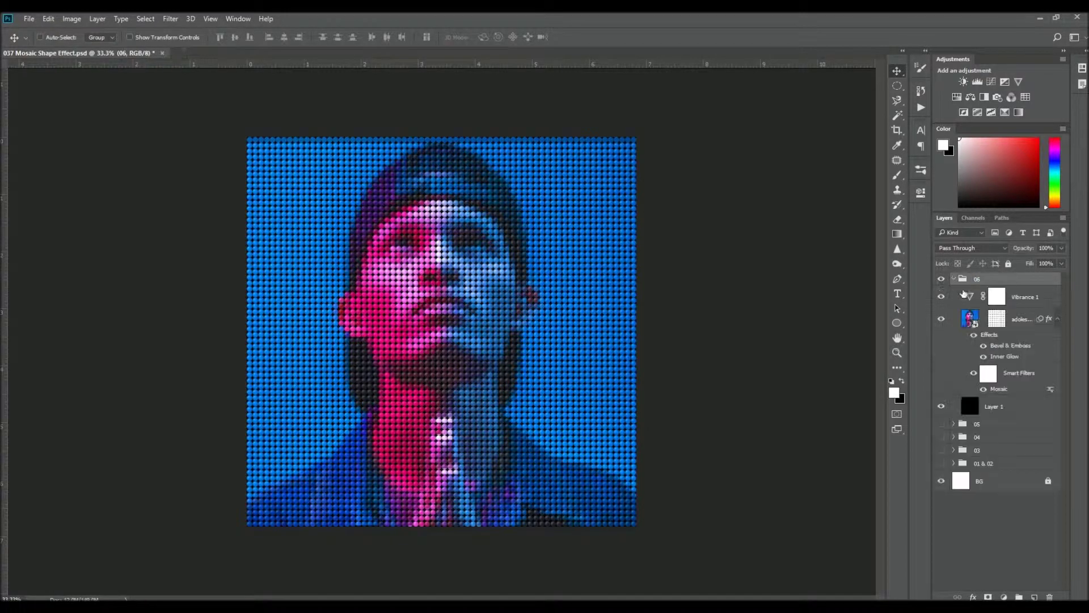
{"action": "double_click", "coordinate": [963, 311]}
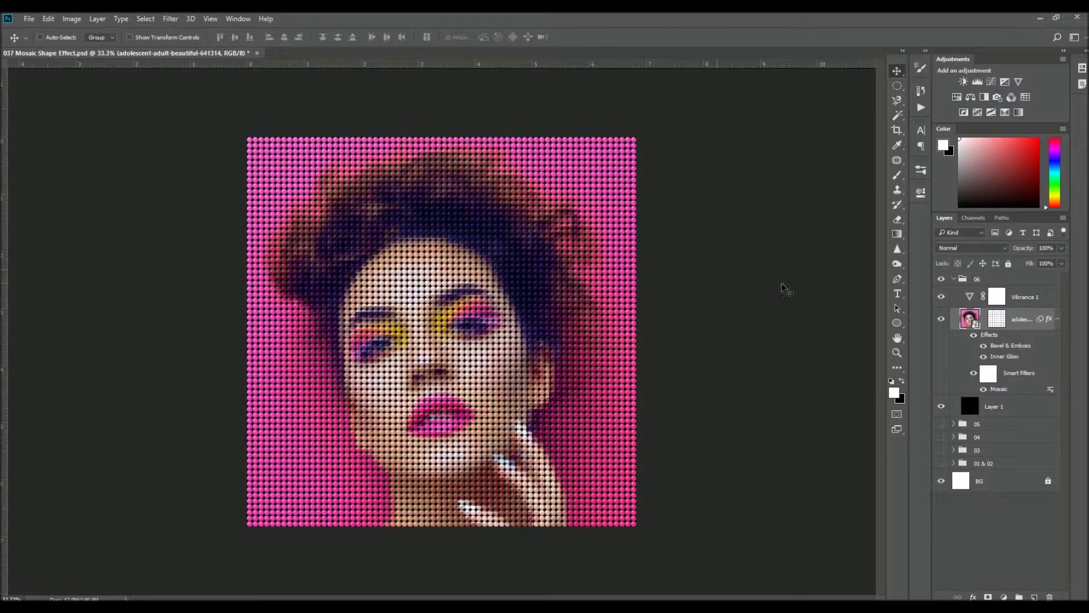
{"action": "key", "text": "ctrl+j"}
{"action": "double_click", "coordinate": [975, 319]}
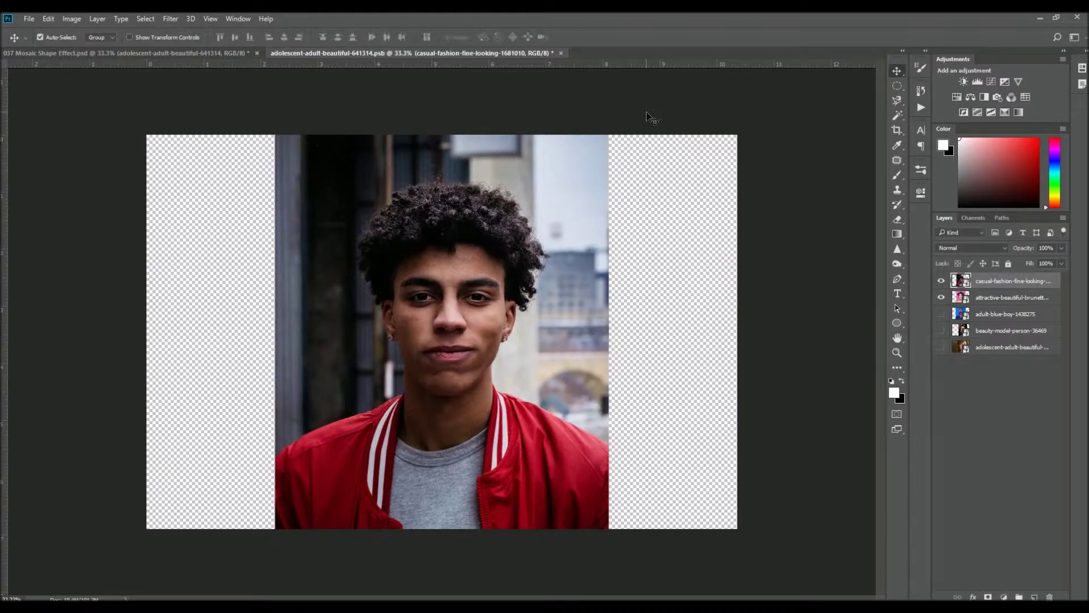
{"action": "left_click", "coordinate": [556, 53]}
{"action": "left_click_drag", "start_coordinate": [565, 278], "coordinate": [572, 278]}
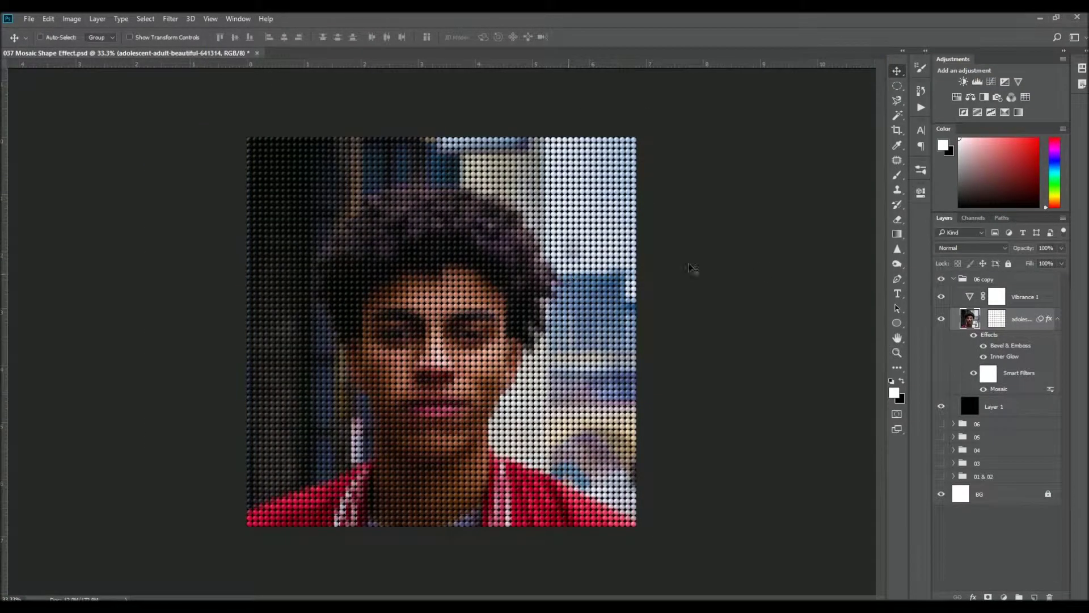
{"action": "key", "text": "Return"}
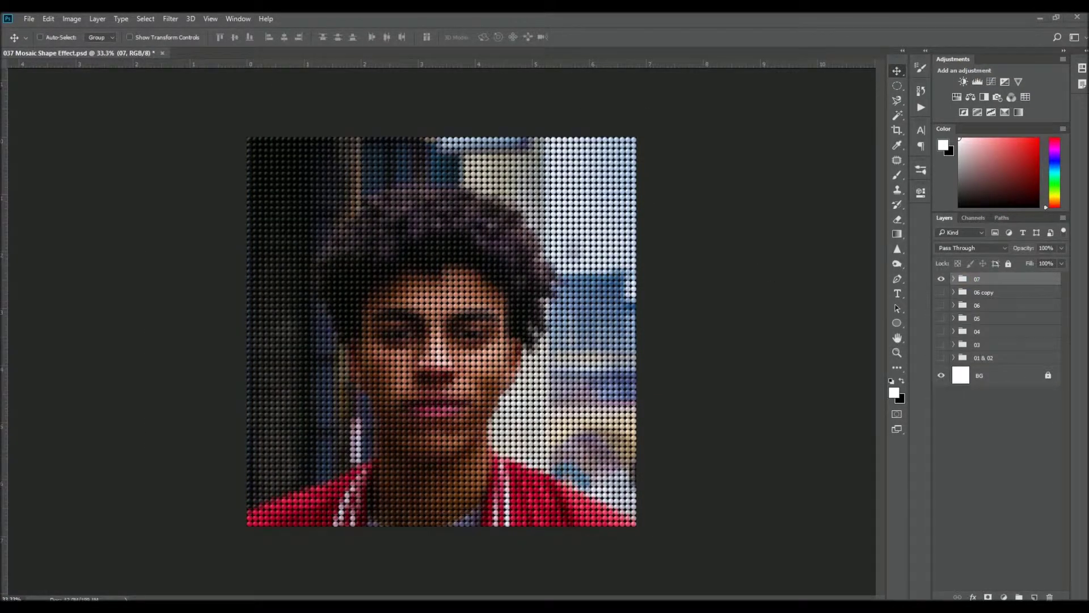
{"action": "double_click", "coordinate": [985, 292]}
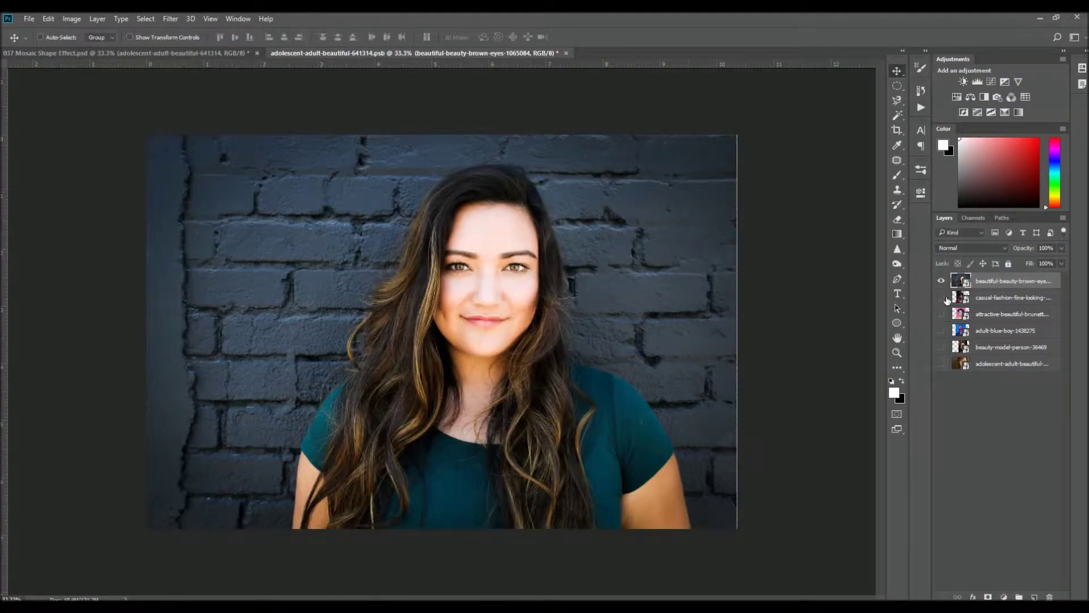
Close the source file and paint the pale left strip in light and darker green
{"action": "key", "text": "ctrl+w"}
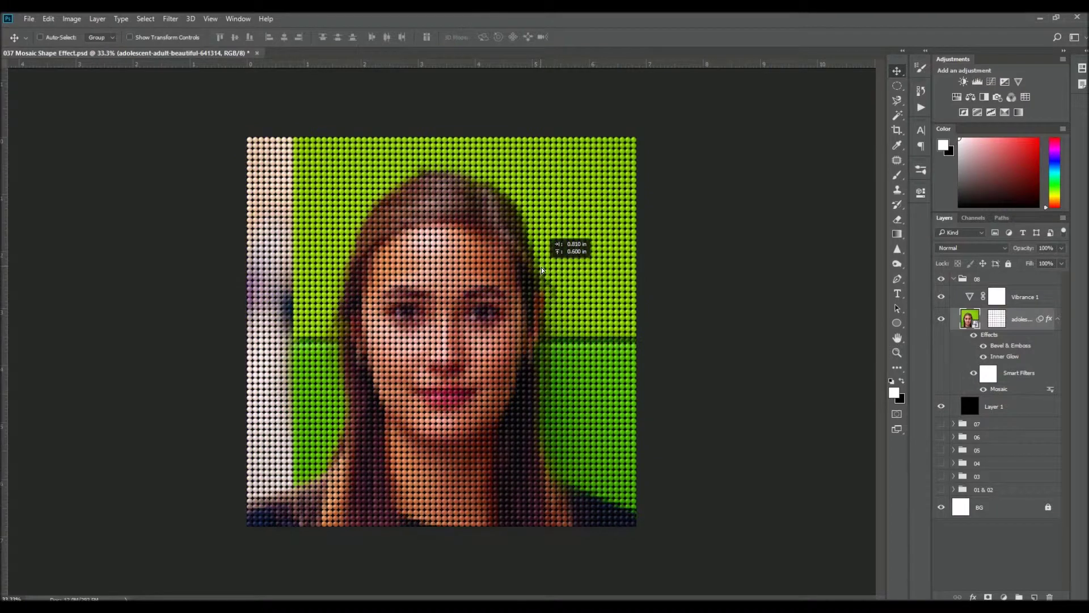
{"action": "mouse_move", "coordinate": [267, 148]}
{"action": "left_mouse_down"}
{"action": "mouse_move", "coordinate": [267, 255]}
{"action": "mouse_move", "coordinate": [284, 215]}
{"action": "mouse_move", "coordinate": [269, 505]}
{"action": "left_mouse_up"}
{"action": "left_click", "coordinate": [331, 438], "text": "alt"}
{"action": "left_click_drag", "start_coordinate": [273, 352], "coordinate": [250, 482]}
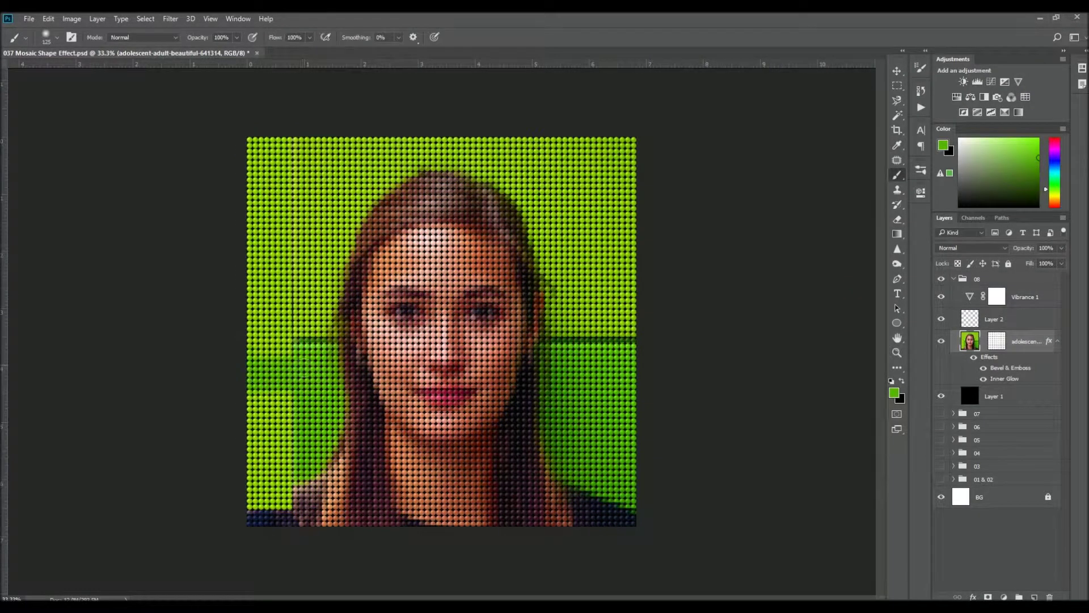
Paint the line between the greens with a smaller brush, sample the bottom navy, and collapse group 08
{"action": "left_click", "coordinate": [309, 274], "text": "alt"}
{"action": "left_click", "coordinate": [317, 350], "text": "alt"}
{"action": "key", "text": "bracketleft"}
{"action": "key", "text": "bracketleft"}
{"action": "key", "text": "bracketleft"}
{"action": "left_click_drag", "start_coordinate": [315, 342], "coordinate": [147, 345]}
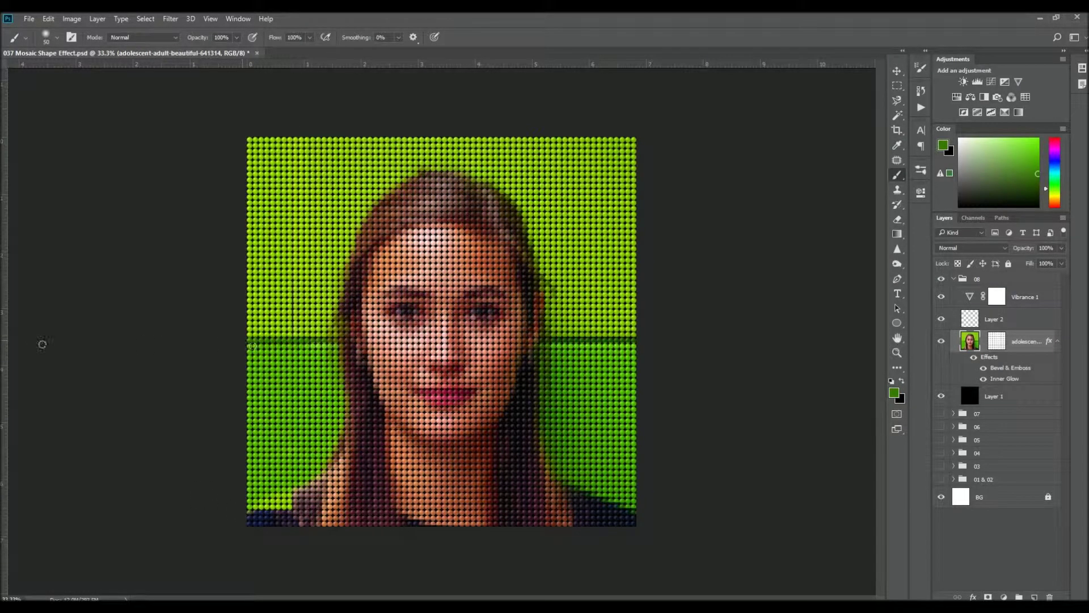
{"action": "left_click", "coordinate": [286, 521], "text": "alt"}
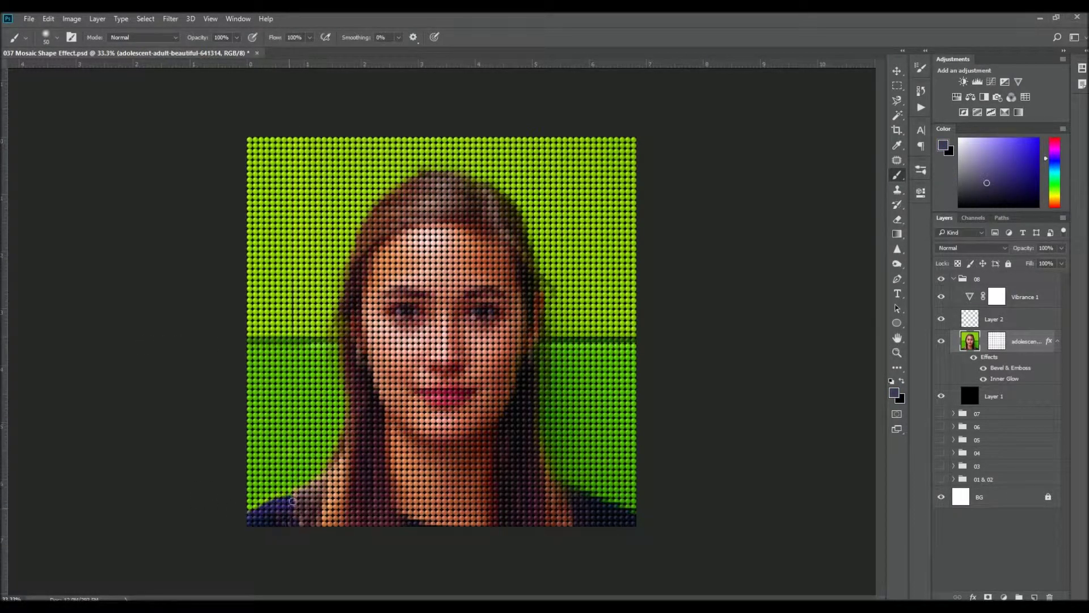
{"action": "left_click", "coordinate": [954, 279]}
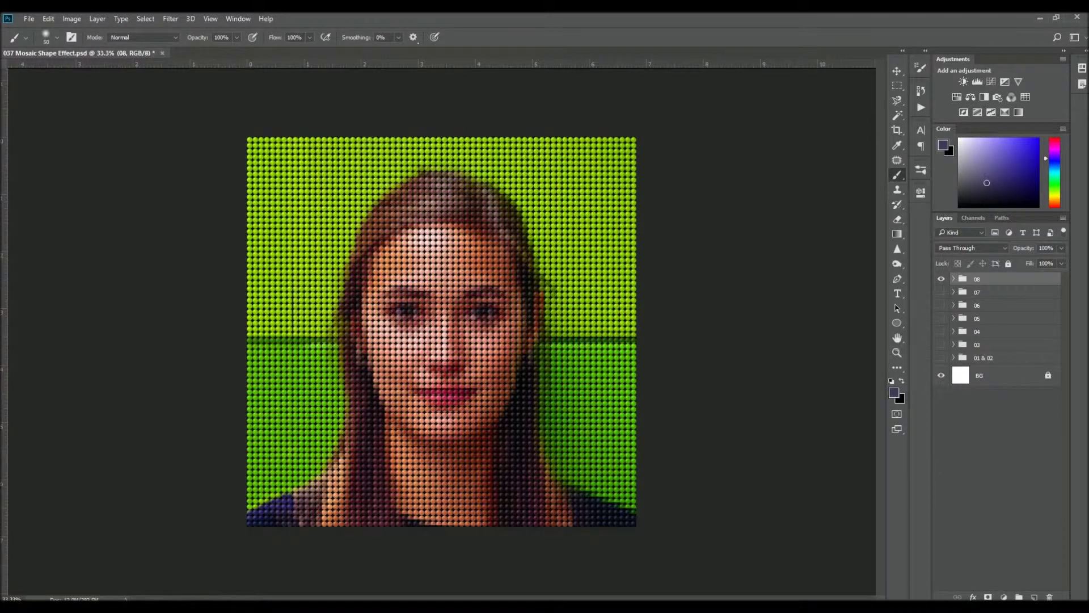
Hide group 08 and scale the placed fairy-lights photo to fill the canvas
{"action": "left_click", "coordinate": [941, 279]}
{"action": "left_click_drag", "start_coordinate": [639, 200], "coordinate": [738, 137]}
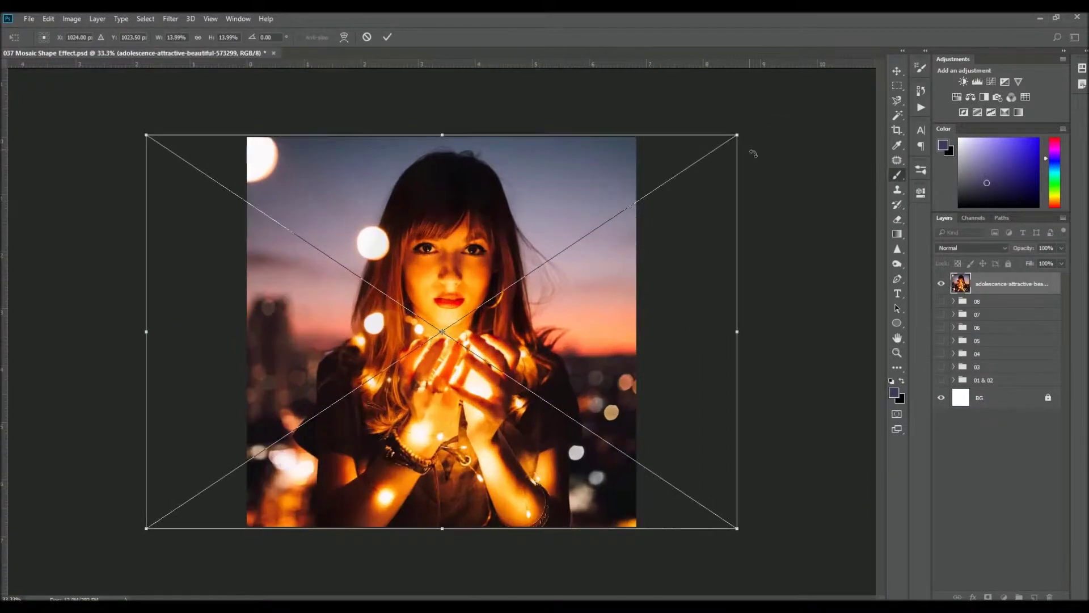
{"action": "key", "text": "Return"}
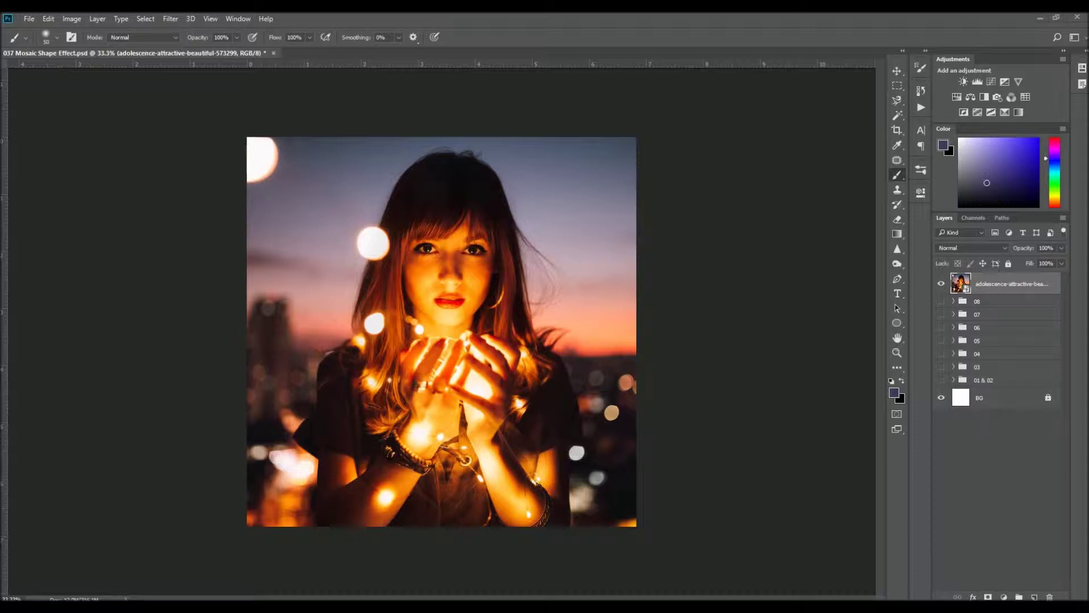
Hide the photo and draw a black square, Alt-copying it along the top row
{"action": "key", "text": "u"}
{"action": "left_click", "coordinate": [941, 283]}
{"action": "left_click", "coordinate": [102, 36]}
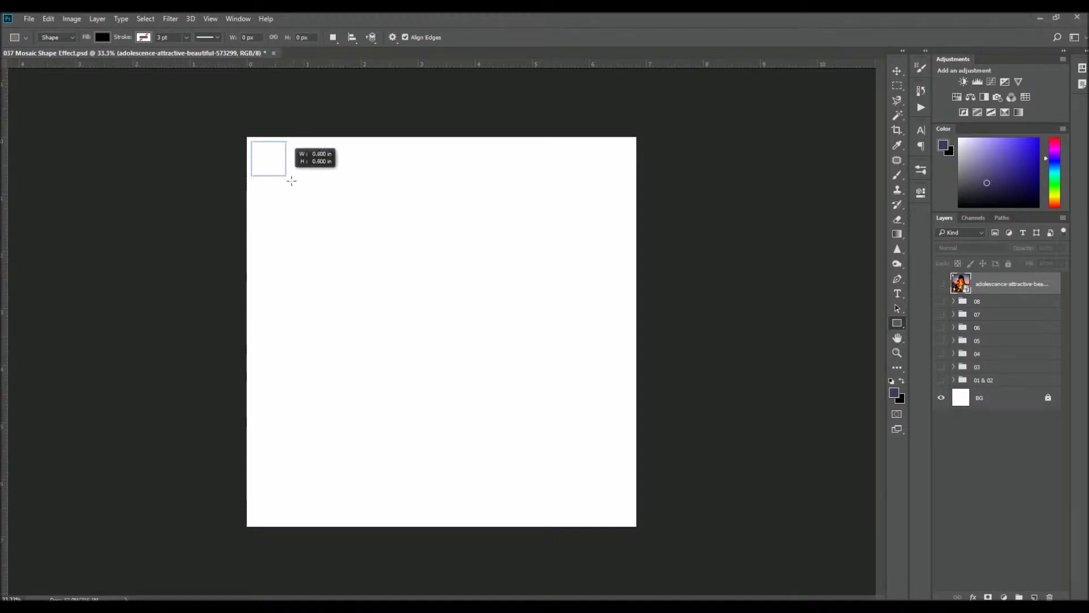
{"action": "left_click_drag", "start_coordinate": [251, 140], "coordinate": [291, 182]}
{"action": "left_click_drag", "start_coordinate": [272, 161], "coordinate": [367, 168]}
{"action": "left_click_drag", "start_coordinate": [367, 168], "coordinate": [505, 168]}
{"action": "left_click_drag", "start_coordinate": [505, 168], "coordinate": [630, 163]}
Copy the row down into an evenly spaced 8×8 grid, group it, and clip the photo
{"action": "left_click", "coordinate": [1013, 439], "text": "shift"}
{"action": "key", "text": "ctrl+t"}
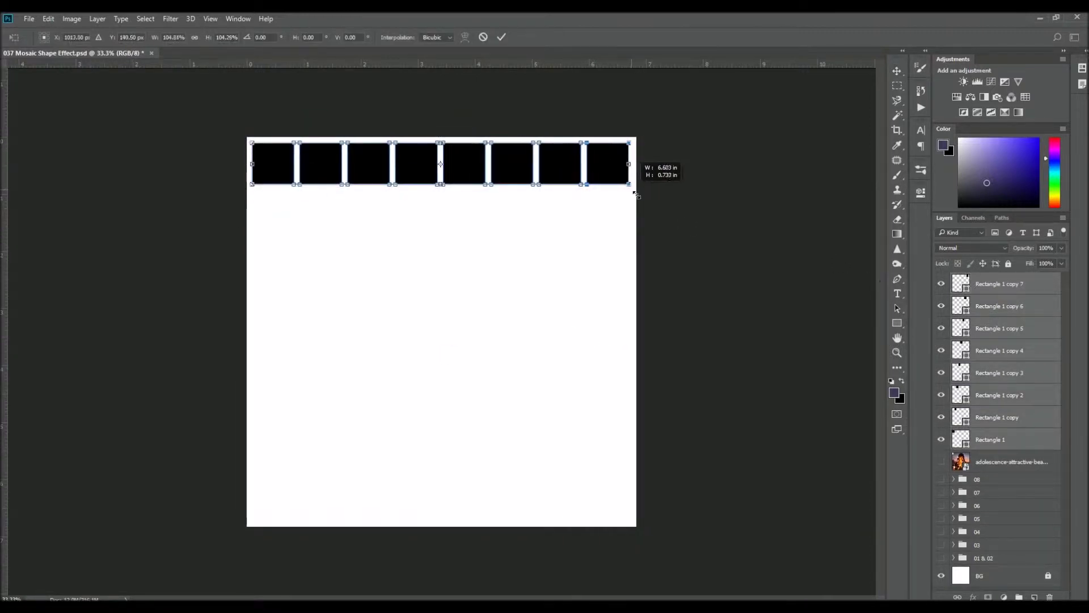
{"action": "key", "text": "Return"}
{"action": "left_click_drag", "start_coordinate": [511, 165], "coordinate": [522, 213]}
{"action": "left_click", "coordinate": [1000, 377], "text": "shift"}
{"action": "mouse_move", "coordinate": [476, 171]}
{"action": "left_mouse_down"}
{"action": "mouse_move", "coordinate": [476, 262]}
{"action": "mouse_move", "coordinate": [475, 219]}
{"action": "mouse_move", "coordinate": [517, 371]}
{"action": "left_mouse_up"}
{"action": "left_click", "coordinate": [1000, 573], "text": "shift"}
{"action": "left_click", "coordinate": [1000, 358]}
{"action": "left_click", "coordinate": [960, 576], "text": "shift"}
{"action": "left_click_drag", "start_coordinate": [483, 219], "coordinate": [482, 226]}
{"action": "key", "text": "ctrl+g"}
{"action": "type", "text": "squares"}
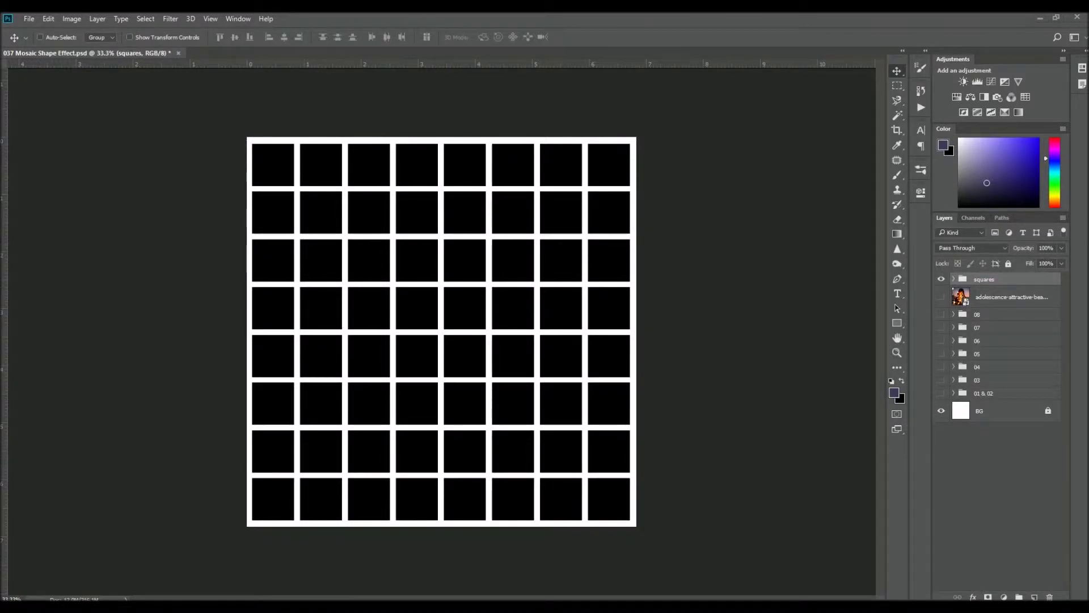
{"action": "key", "text": "ctrl+alt+g"}
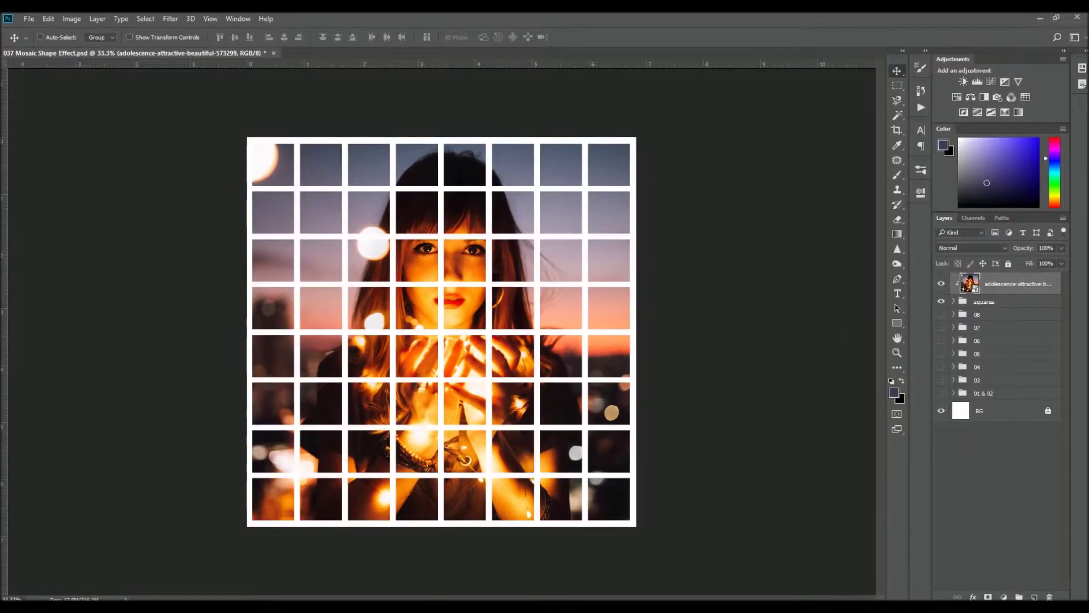
With the Magic Wand, Shift-select six scattered tiles on the squares layer
{"action": "left_click", "coordinate": [1021, 294], "text": "alt"}
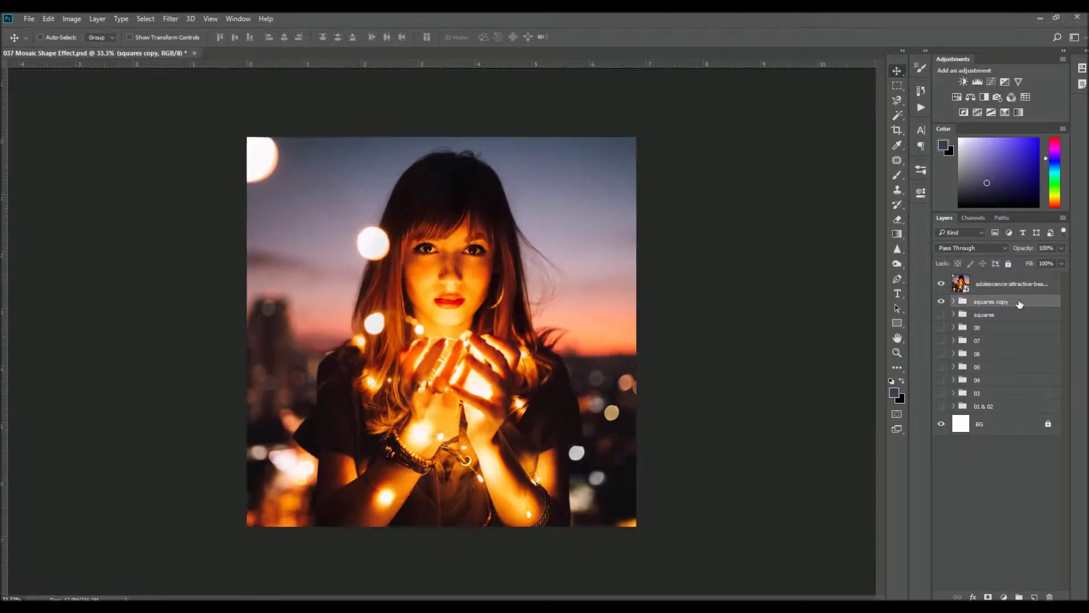
{"action": "left_click", "coordinate": [1020, 294], "text": "alt"}
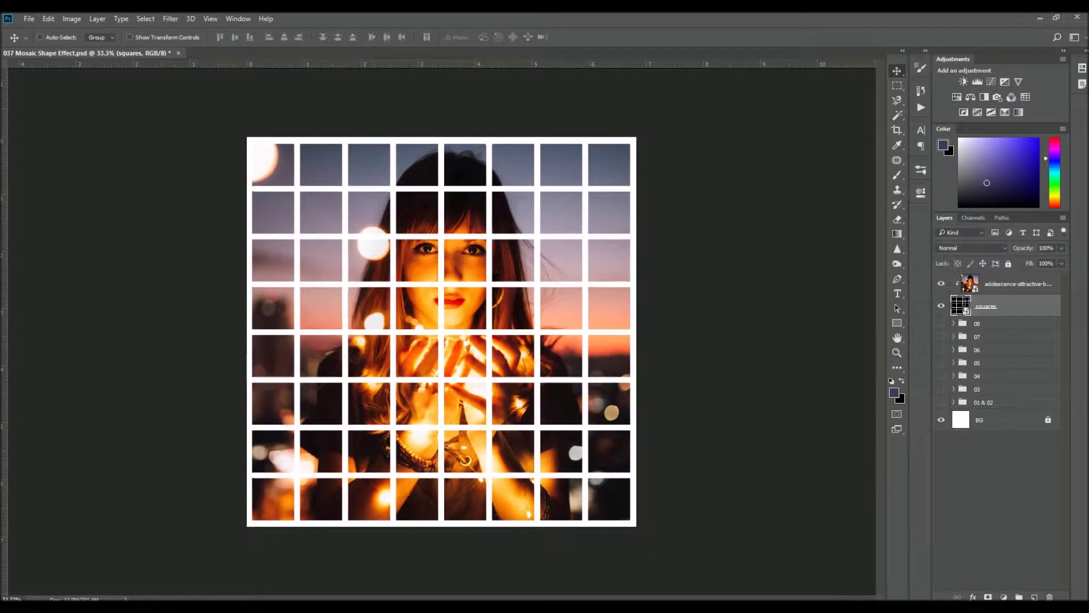
{"action": "left_click", "coordinate": [897, 116]}
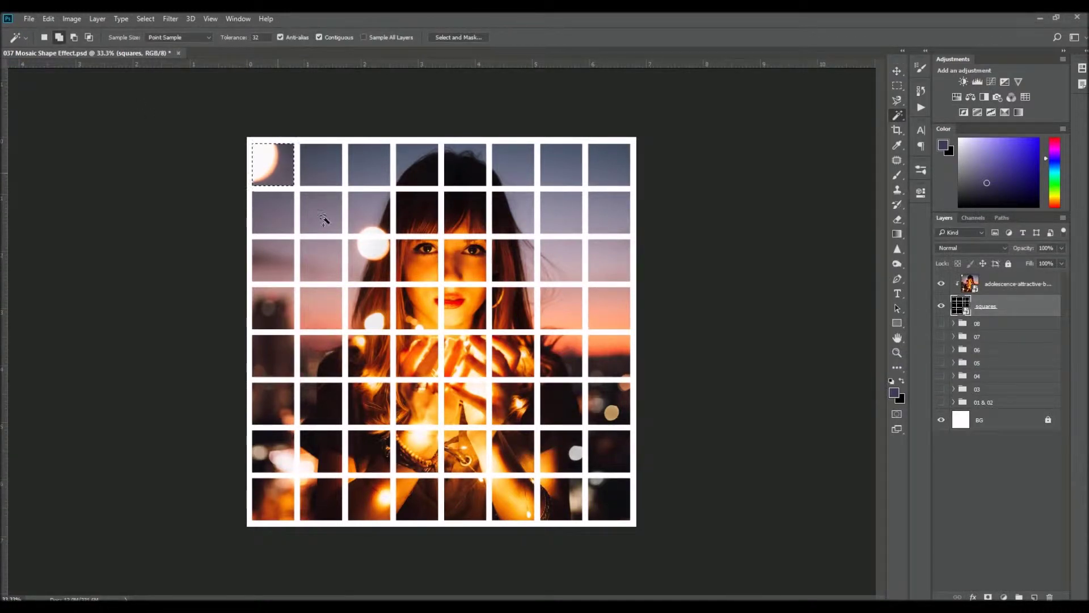
{"action": "left_click", "coordinate": [609, 356], "text": "shift"}
{"action": "left_click", "coordinate": [609, 260], "text": "shift"}
{"action": "left_click", "coordinate": [273, 356], "text": "shift"}
{"action": "left_click", "coordinate": [513, 498], "text": "shift"}
{"action": "left_click", "coordinate": [561, 451], "text": "shift"}
{"action": "left_click", "coordinate": [369, 212], "text": "shift"}
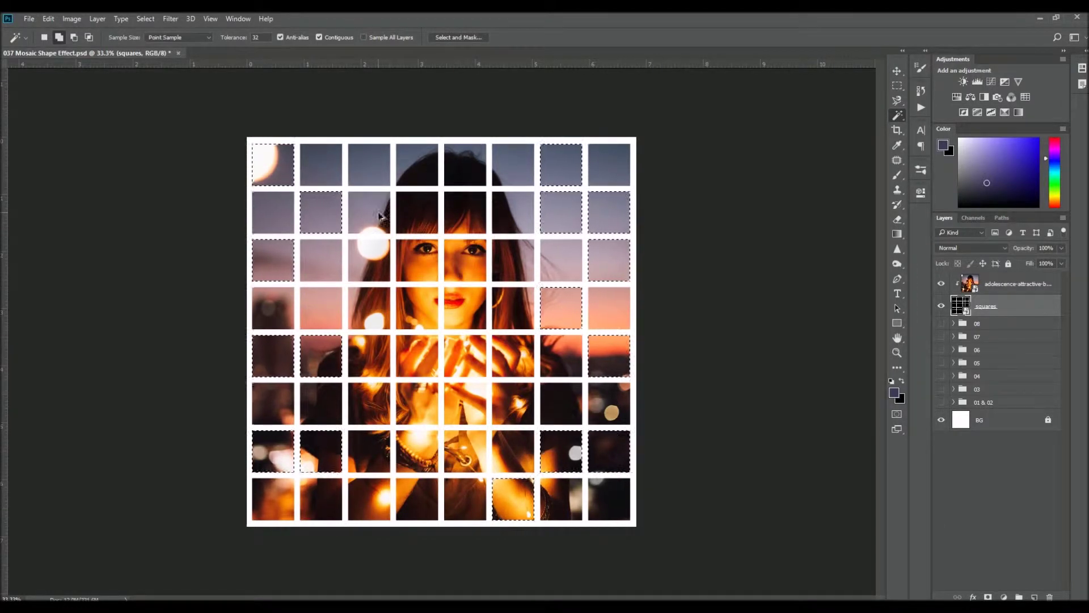
{"action": "key", "text": "ctrl+d"}
Fill the reselected tiles with white on a new layer clipped above the photo
{"action": "key", "text": "ctrl+shift+alt+n"}
{"action": "key", "text": "d"}
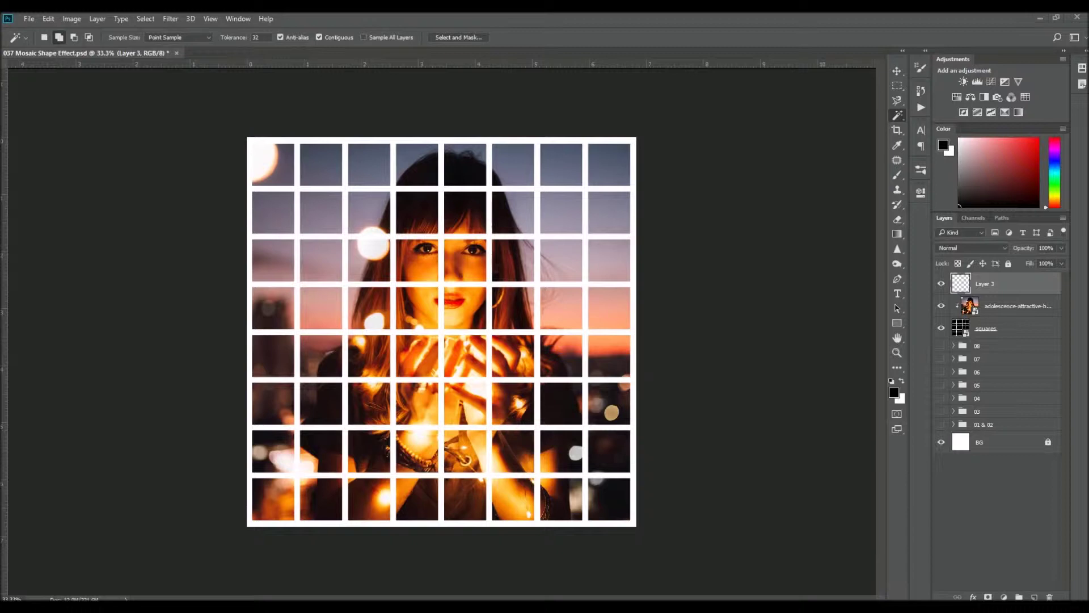
{"action": "key", "text": "ctrl+alt+g"}
{"action": "key", "text": "ctrl+shift+d"}
{"action": "key", "text": "x"}
{"action": "key", "text": "alt+BackSpace"}
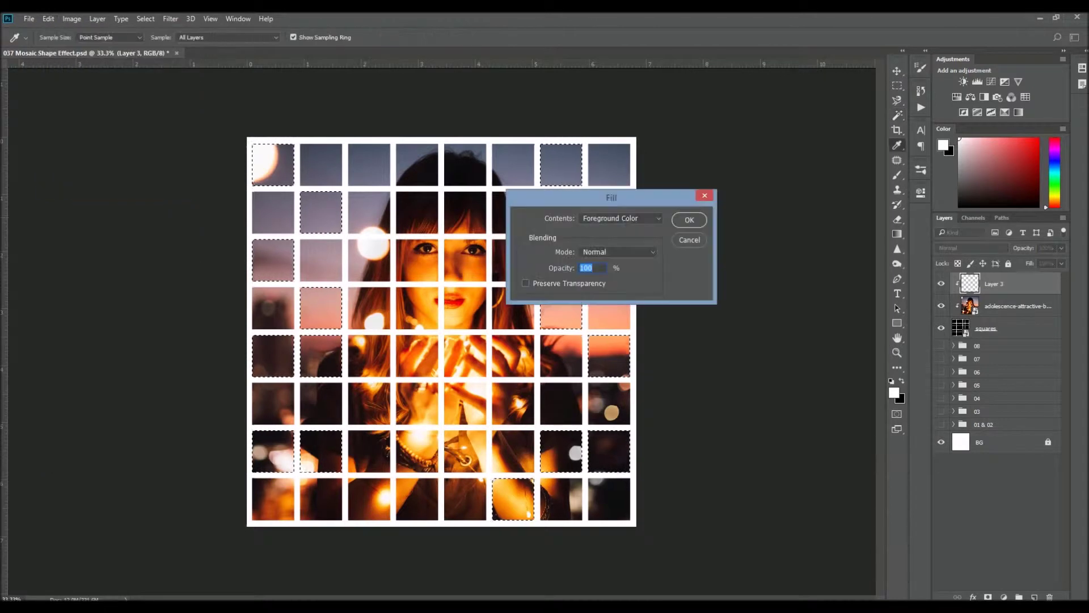
{"action": "key", "text": "ctrl+d"}
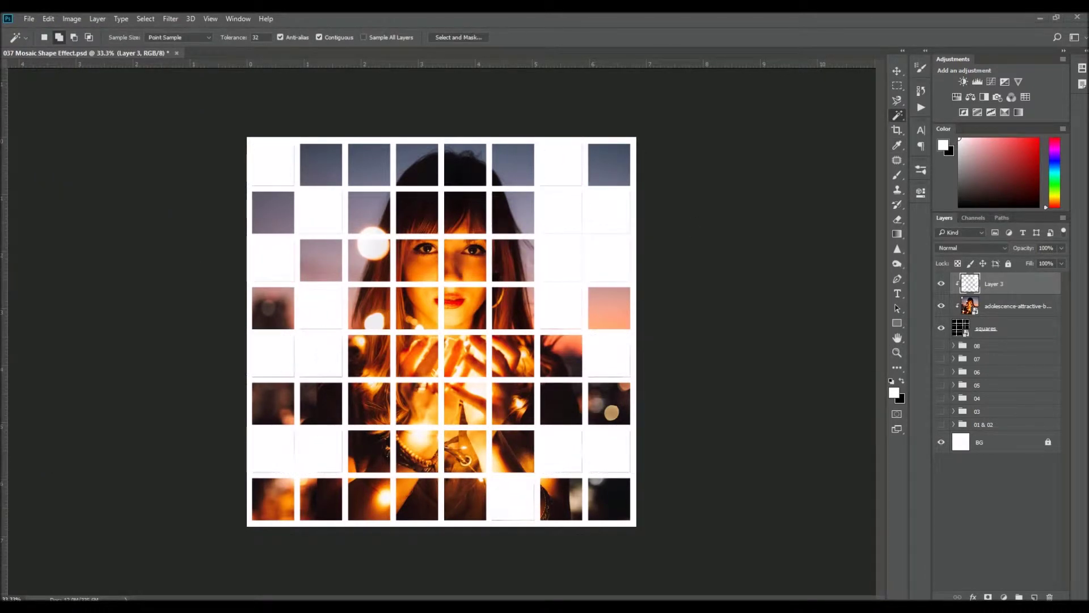
{"action": "key", "text": "ctrl+shift+d"}
{"action": "left_click", "coordinate": [145, 18]}
{"action": "mouse_move", "coordinate": [171, 166]}
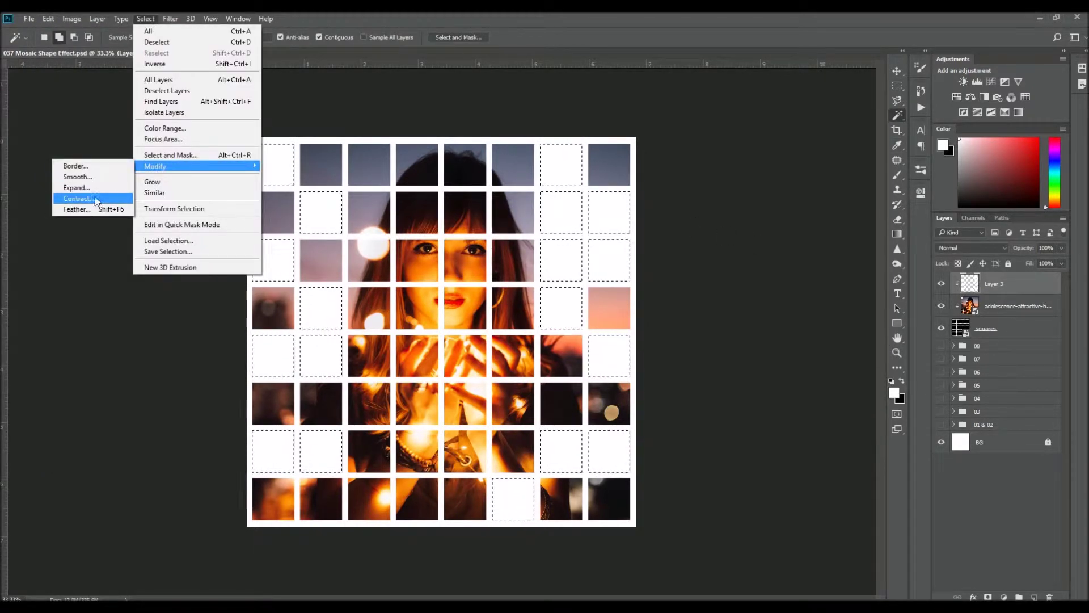
Contract the tile selection and fill it with a sampled blue-grey on a new clipped layer
{"action": "left_click", "coordinate": [97, 199]}
{"action": "key", "text": "Return"}
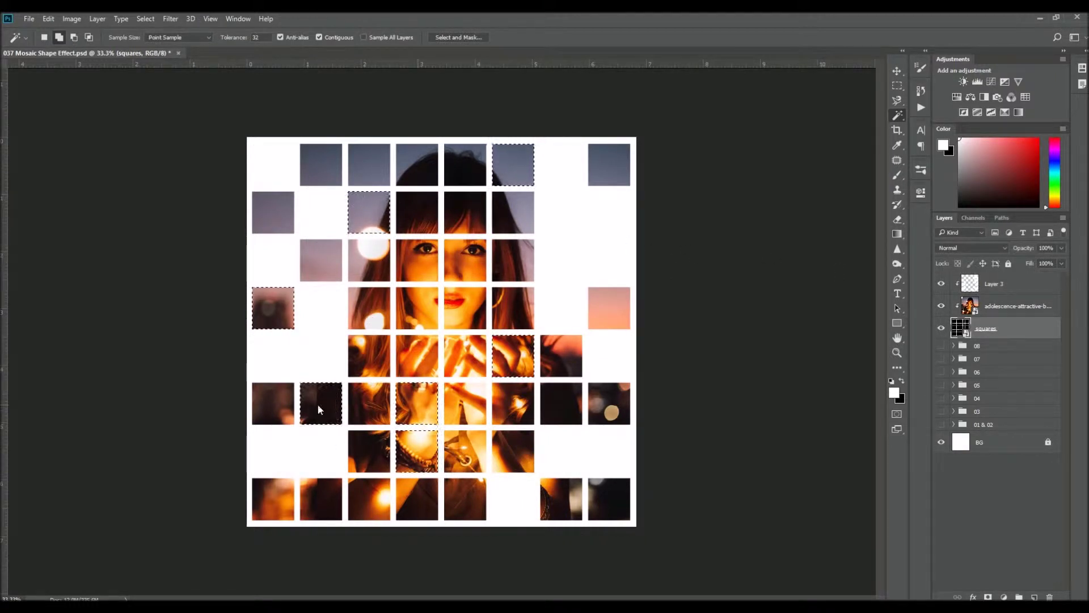
{"action": "left_click", "coordinate": [1024, 283]}
{"action": "key", "text": "ctrl+shift+alt+n"}
{"action": "key", "text": "i"}
{"action": "key", "text": "alt+BackSpace"}
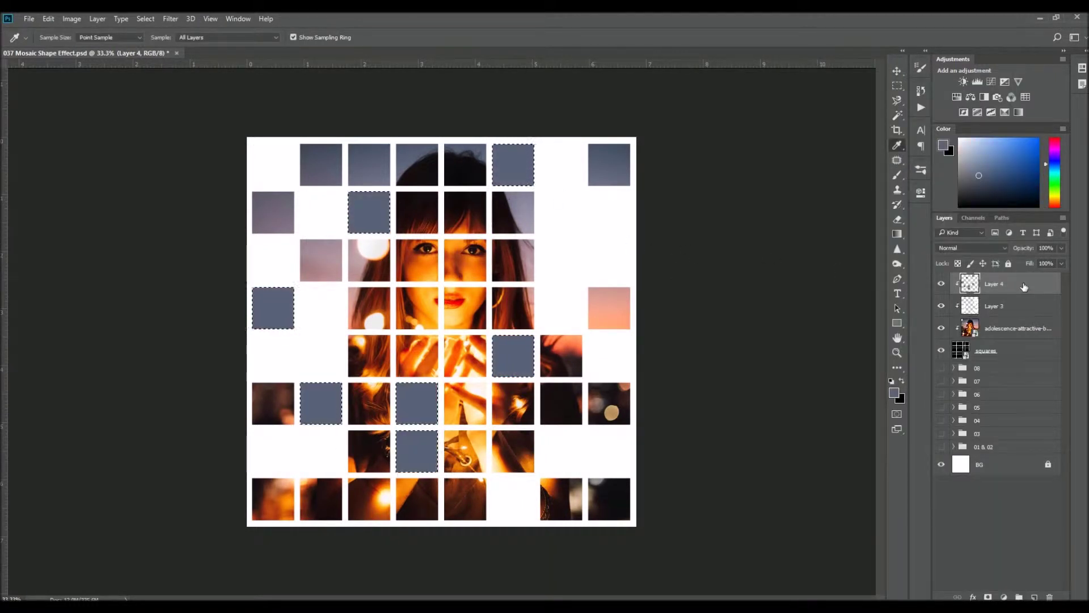
Set the blue tint layer to Hue blending at 75% opacity
{"action": "key", "text": "Down"}
{"action": "key", "text": "Down"}
{"action": "key", "text": "Down"}
{"action": "key", "text": "Down"}
{"action": "key", "text": "Down"}
{"action": "key", "text": "Down"}
{"action": "key", "text": "Down"}
{"action": "key", "text": "Down"}
{"action": "key", "text": "Down"}
{"action": "key", "text": "Down"}
{"action": "key", "text": "Down"}
{"action": "key", "text": "Down"}
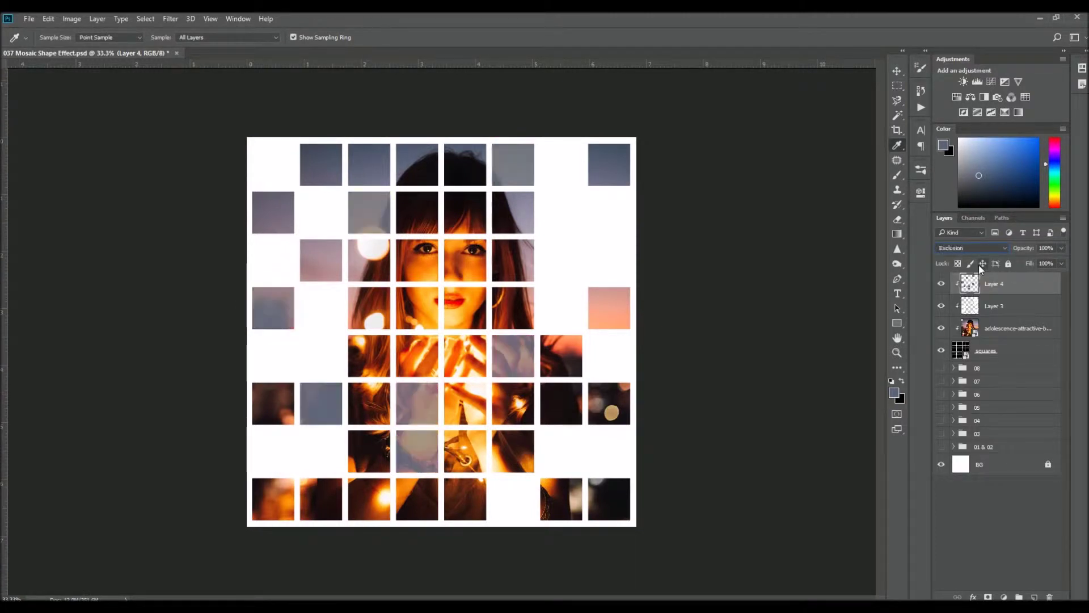
{"action": "key", "text": "Down"}
{"action": "key", "text": "Down"}
{"action": "key", "text": "Down"}
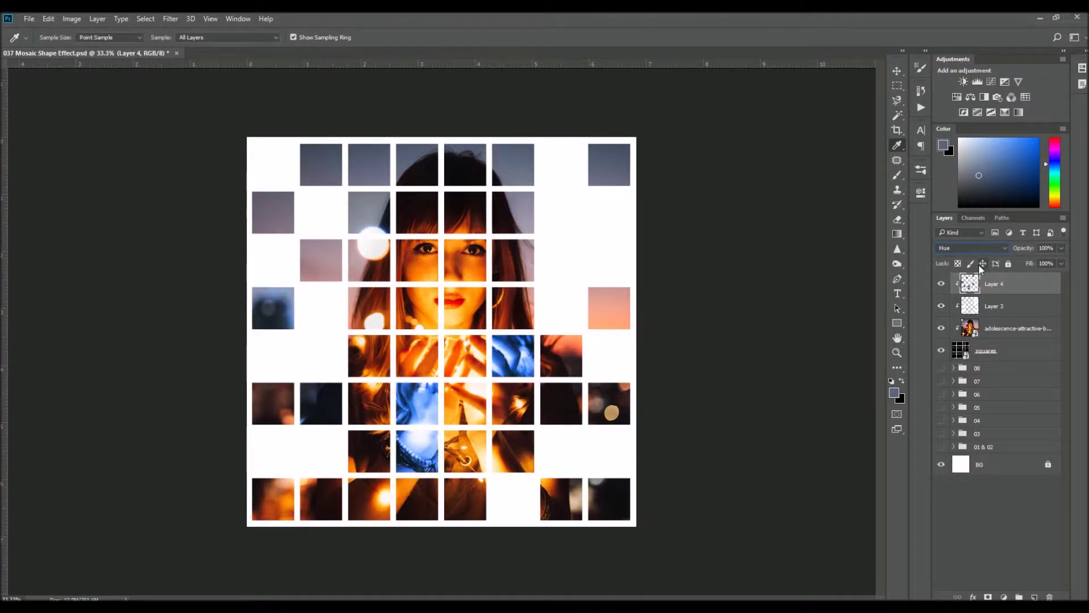
{"action": "key", "text": "Down"}
{"action": "key", "text": "Down"}
{"action": "key", "text": "Home"}
{"action": "left_click", "coordinate": [1061, 248]}
{"action": "mouse_move", "coordinate": [1060, 263]}
{"action": "left_mouse_down"}
{"action": "mouse_move", "coordinate": [1043, 264]}
{"action": "mouse_move", "coordinate": [1060, 264]}
{"action": "left_mouse_up"}
{"action": "key", "text": "shift+alt+u"}
{"action": "left_click", "coordinate": [998, 248]}
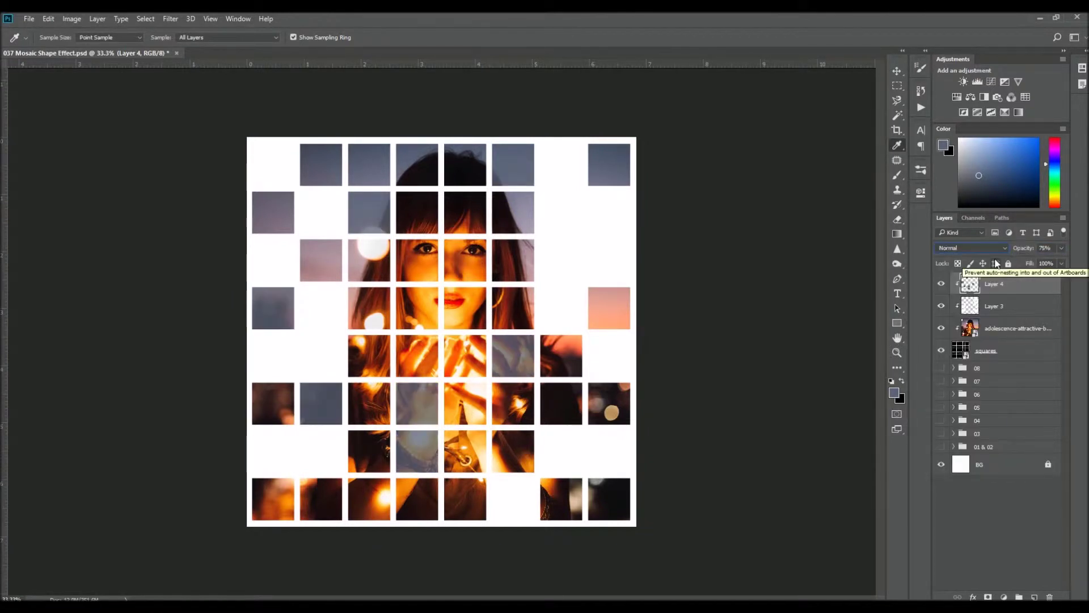
{"action": "key", "text": "shift+alt+u"}
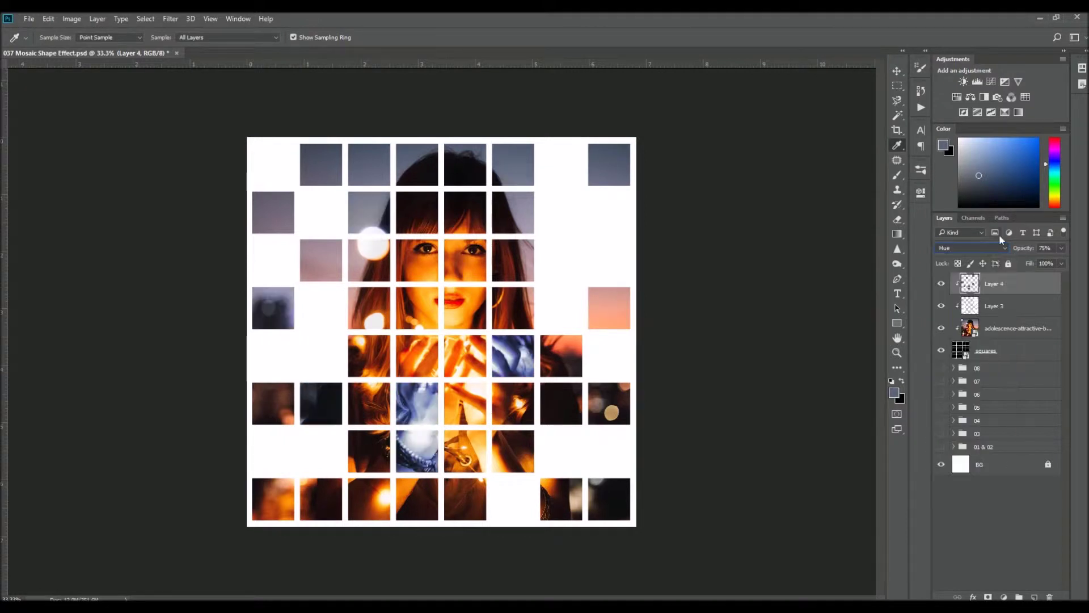
{"action": "left_click", "coordinate": [1004, 351]}
{"action": "key", "text": "w"}
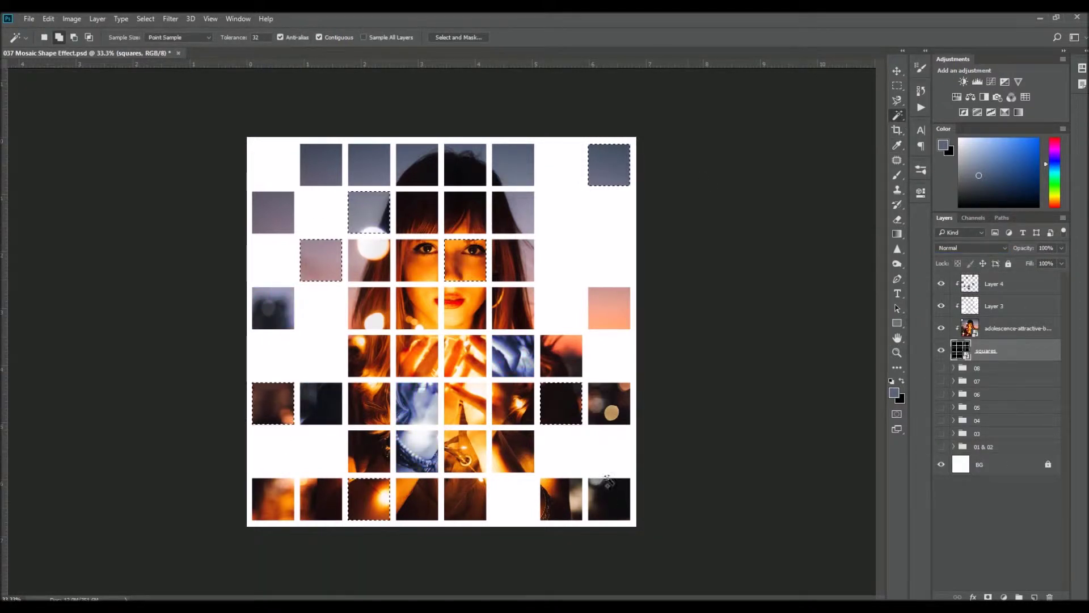
Fill three more tiles with a sampled red on a new clipped Hue layer
{"action": "left_click", "coordinate": [320, 260], "text": "shift"}
{"action": "left_click", "coordinate": [561, 402], "text": "shift"}
{"action": "left_click", "coordinate": [466, 499], "text": "shift"}
{"action": "key", "text": "ctrl+shift+alt+n"}
{"action": "key", "text": "i"}
{"action": "left_click", "coordinate": [386, 309]}
{"action": "key", "text": "alt+BackSpace"}
{"action": "left_click", "coordinate": [971, 248]}
{"action": "left_click", "coordinate": [961, 446]}
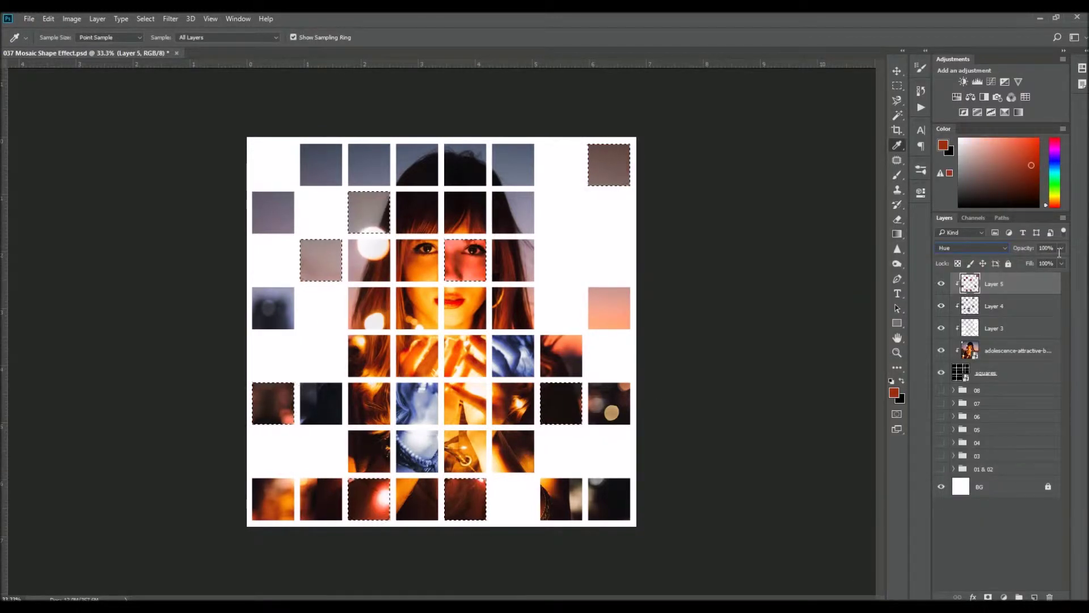
{"action": "key", "text": "ctrl+d"}
Rescale the photo so the face sits centred under the grid, then group the mosaic layers as '09'
{"action": "left_click", "coordinate": [1014, 359]}
{"action": "key", "text": "ctrl+t"}
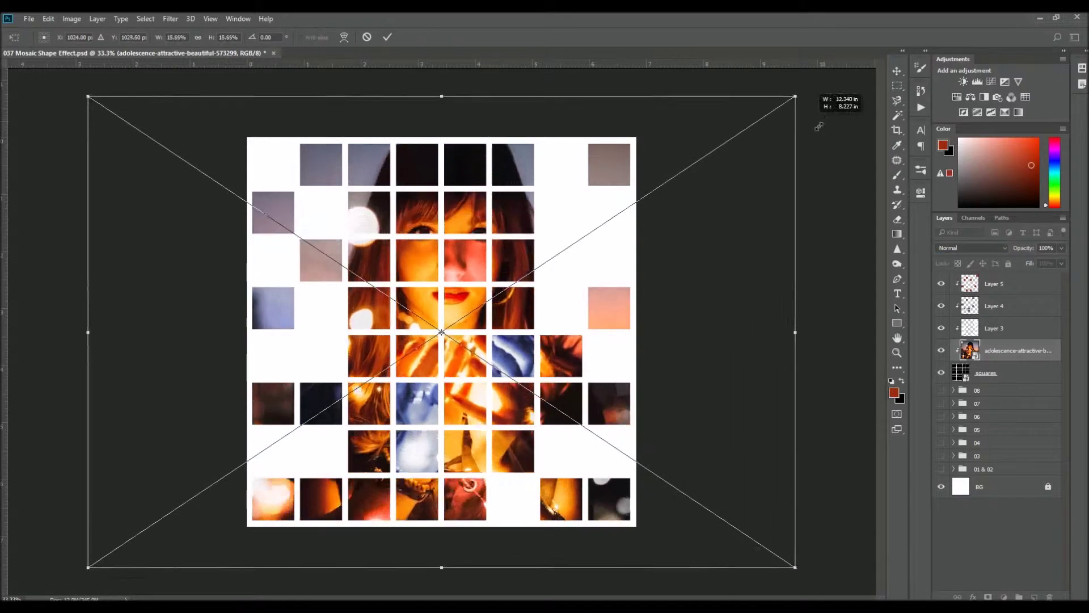
{"action": "left_click_drag", "start_coordinate": [802, 163], "coordinate": [740, 143]}
{"action": "left_click_drag", "start_coordinate": [513, 209], "coordinate": [554, 213]}
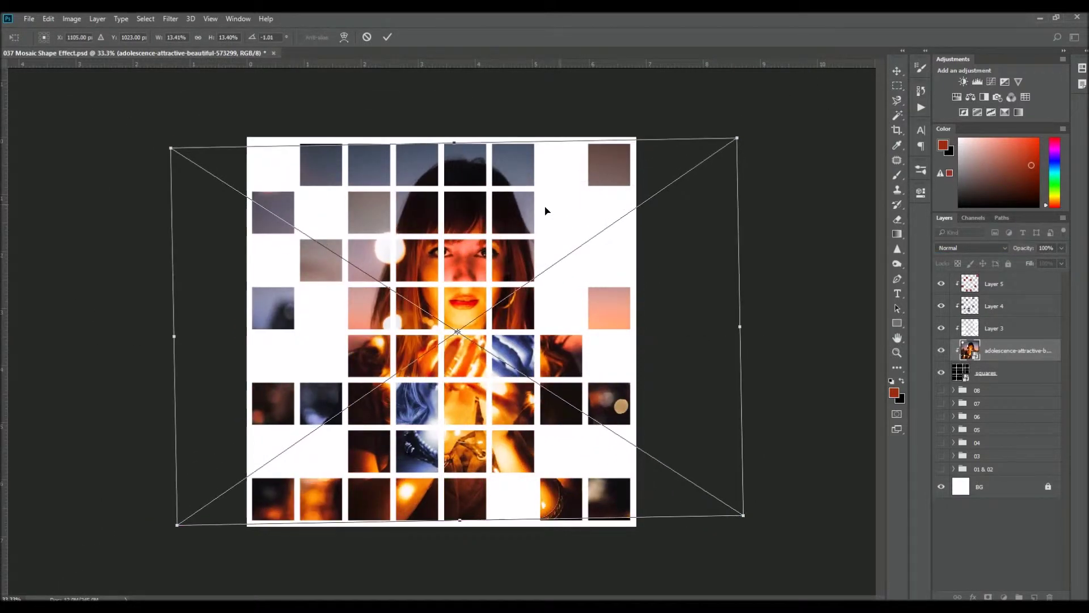
{"action": "left_click_drag", "start_coordinate": [740, 143], "coordinate": [776, 116]}
{"action": "left_click_drag", "start_coordinate": [550, 212], "coordinate": [482, 267]}
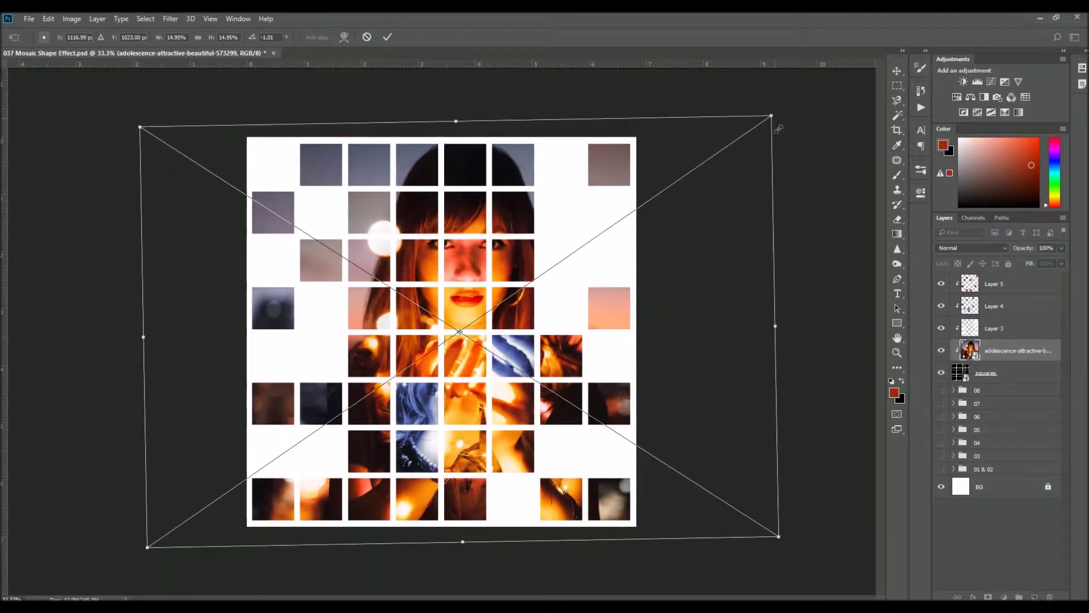
{"action": "left_click_drag", "start_coordinate": [777, 116], "coordinate": [740, 127]}
{"action": "left_click_drag", "start_coordinate": [556, 238], "coordinate": [557, 242]}
{"action": "key", "text": "Return"}
{"action": "left_click", "coordinate": [1025, 289], "text": "shift"}
{"action": "key", "text": "ctrl+g"}
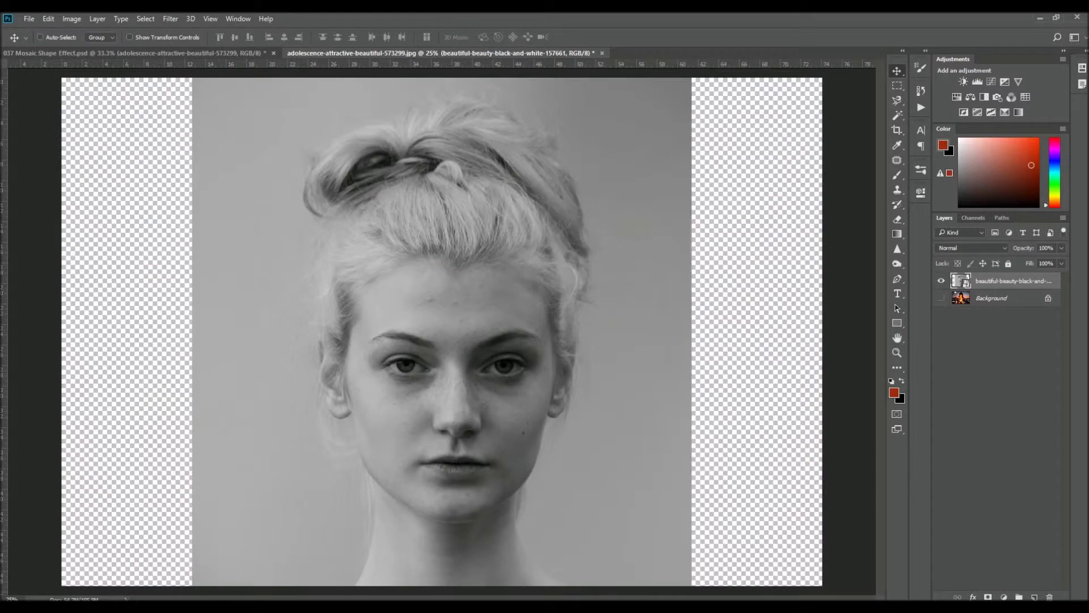
Replace the smart object's contents with the black-and-white woman's portrait and save it
{"action": "key", "text": "ctrl+s"}
{"action": "key", "text": "Return"}
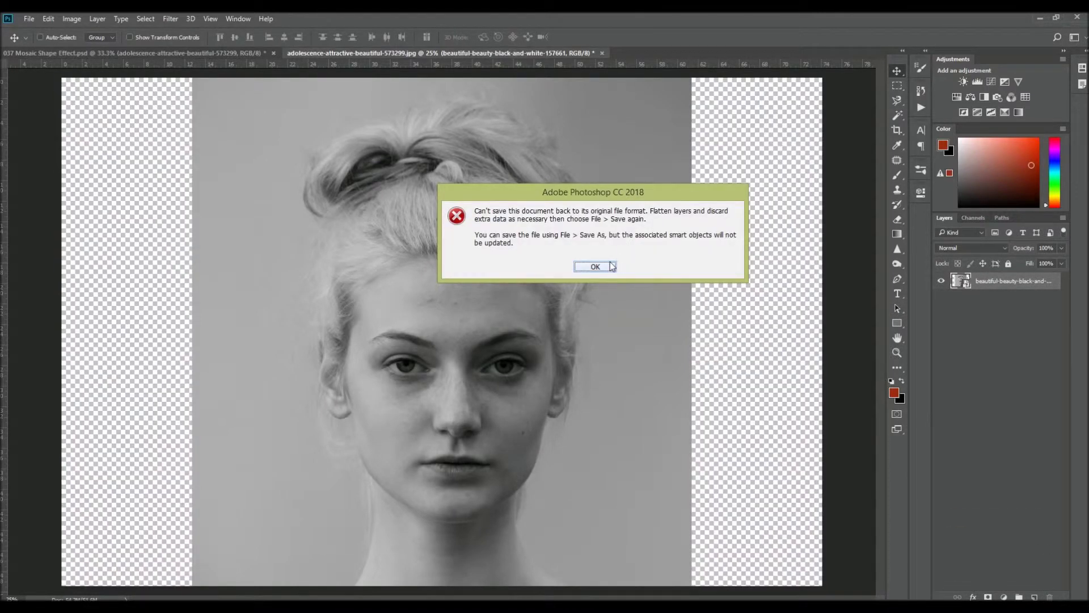
{"action": "double_click", "coordinate": [979, 363]}
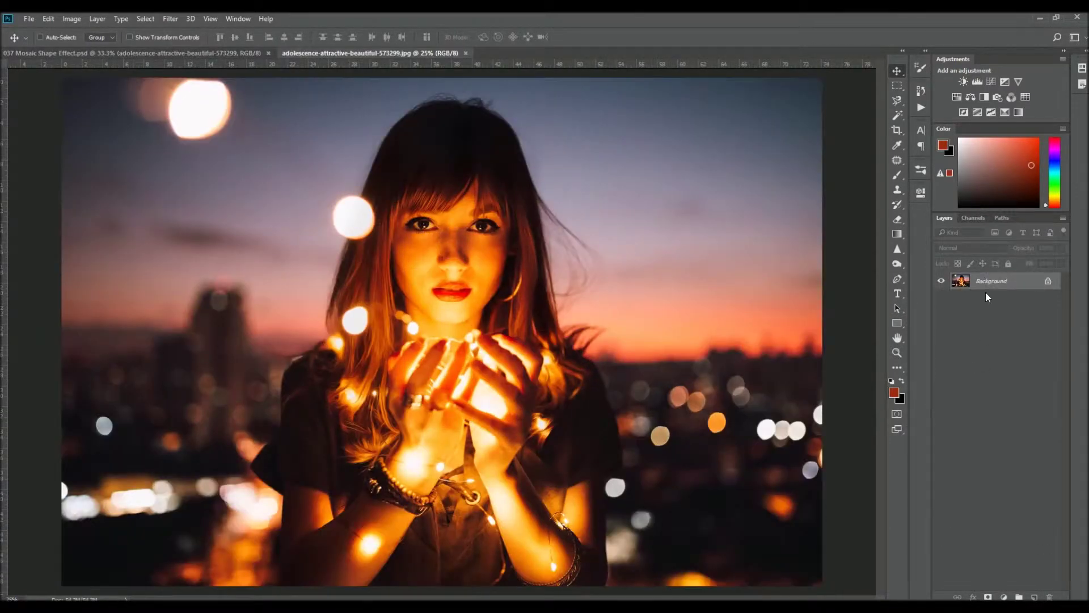
{"action": "key", "text": "ctrl+w"}
{"action": "key", "text": "Return"}
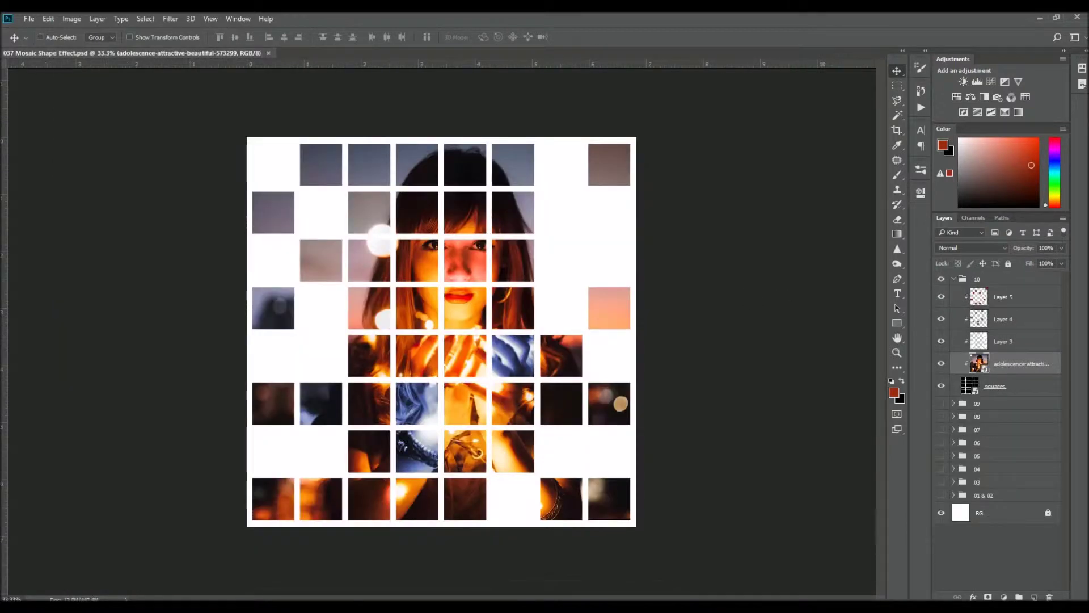
{"action": "key", "text": "ctrl+t"}
{"action": "key", "text": "Return"}
{"action": "left_click", "coordinate": [982, 385]}
{"action": "key", "text": "Delete"}
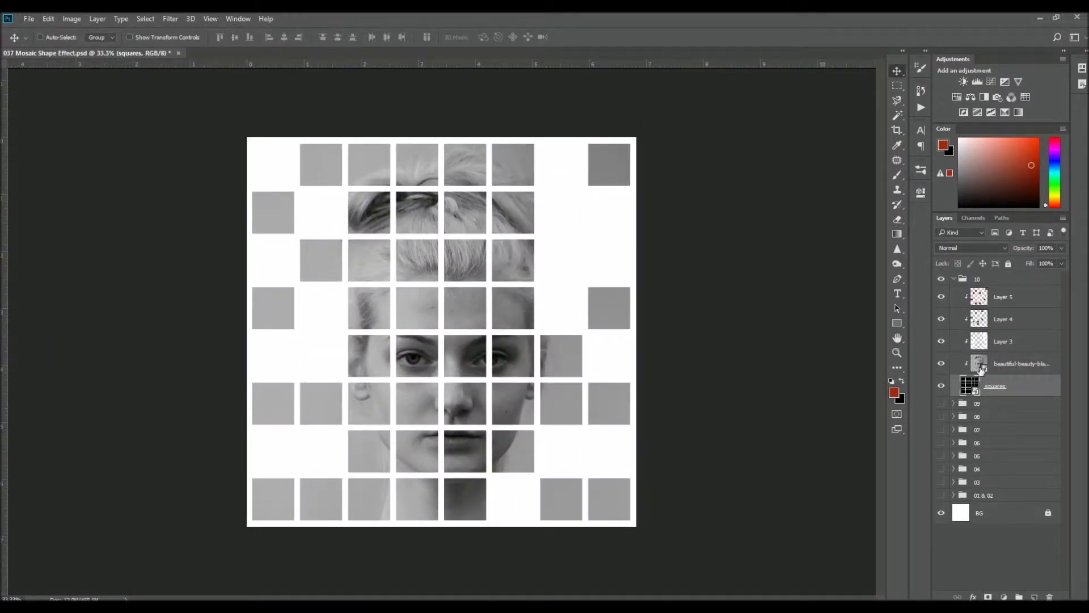
Delete the red and blue tint layers and the white tiles layer
{"action": "left_click", "coordinate": [988, 297]}
{"action": "left_click", "coordinate": [987, 319], "text": "shift"}
{"action": "key", "text": "Delete"}
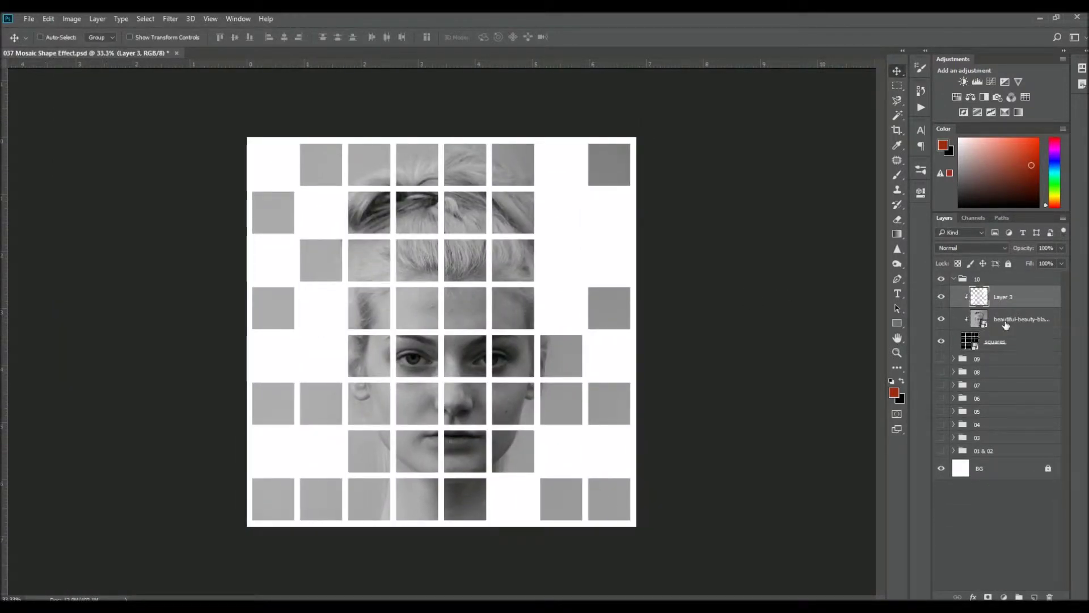
{"action": "left_click", "coordinate": [1018, 318]}
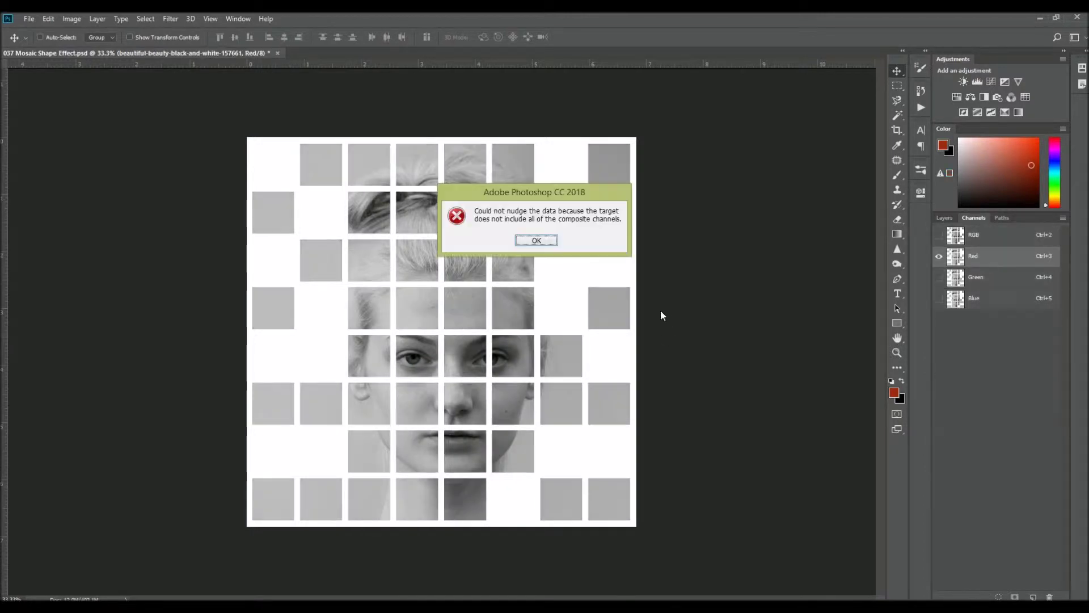
{"action": "left_click", "coordinate": [1003, 297]}
{"action": "key", "text": "Delete"}
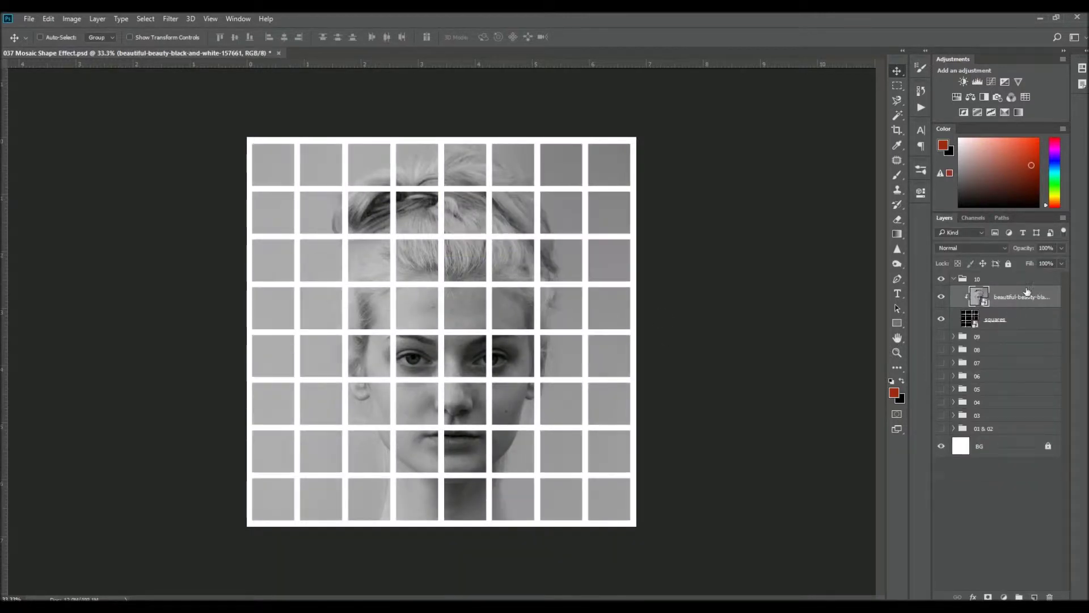
Magic Wand six scattered tiles on the squares layer and add a new layer
{"action": "key", "text": "w"}
{"action": "left_click", "coordinate": [995, 318]}
{"action": "left_click", "coordinate": [617, 216]}
{"action": "left_click", "coordinate": [593, 364]}
{"action": "left_click", "coordinate": [607, 403]}
{"action": "left_click", "coordinate": [417, 499]}
{"action": "left_click", "coordinate": [320, 403]}
{"action": "left_click", "coordinate": [321, 164]}
{"action": "key", "text": "ctrl+shift+alt+n"}
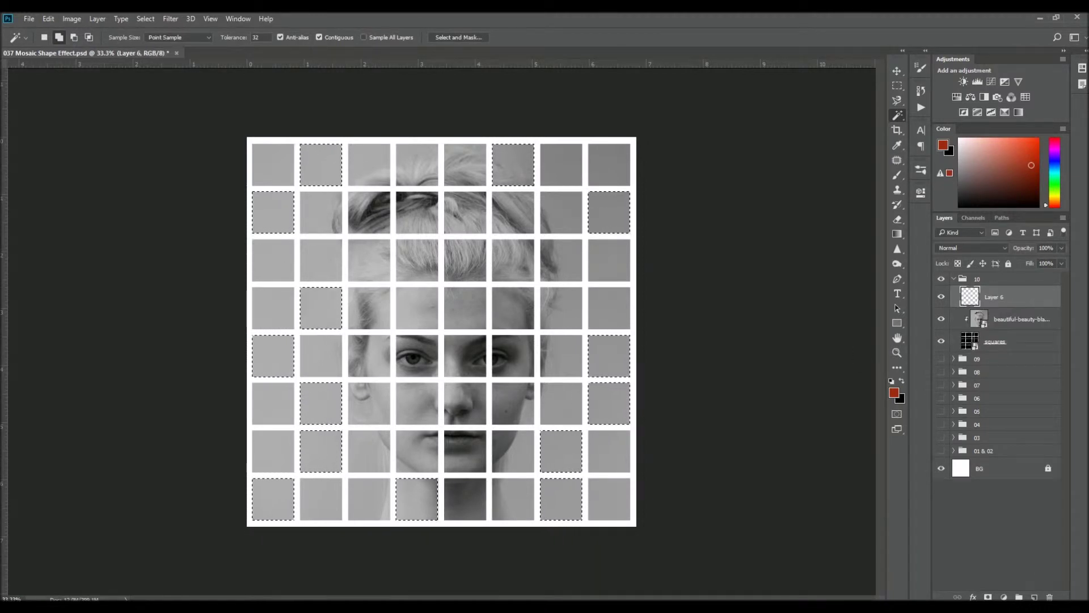
Fill the selected tiles white on the clipped new layer, deselect, and save
{"action": "left_click", "coordinate": [145, 18]}
{"action": "key", "text": "alt+BackSpace"}
{"action": "key", "text": "ctrl+d"}
{"action": "key", "text": "ctrl+alt+g"}
{"action": "key", "text": "ctrl+s"}
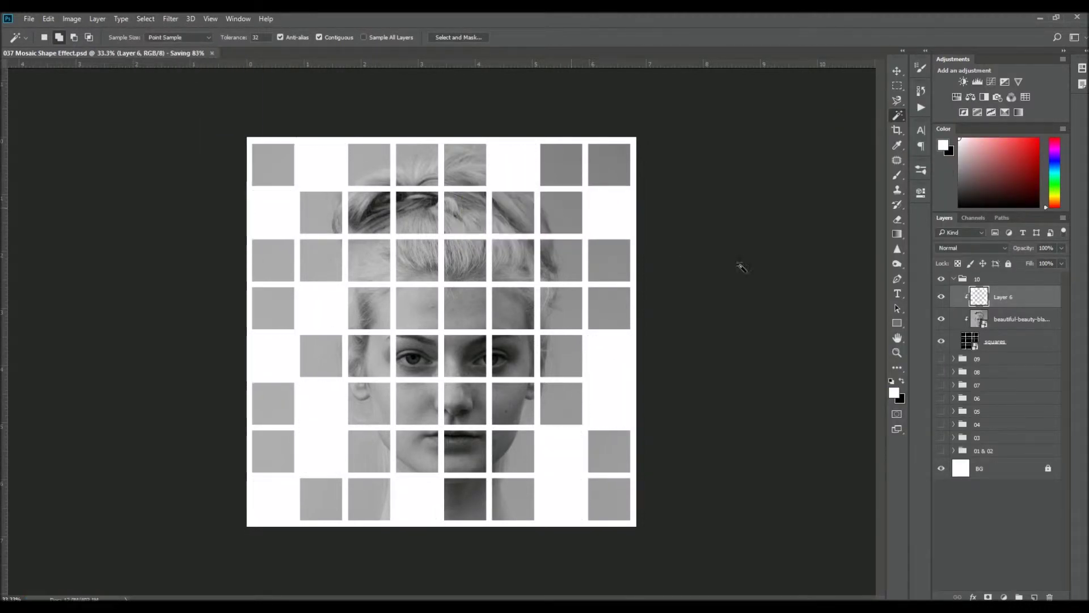
Fill the reloaded tile selection with red on a new clipped layer
{"action": "key", "text": "ctrl+shift+alt+n"}
{"action": "left_click", "coordinate": [1012, 363]}
{"action": "key", "text": "ctrl+shift+d"}
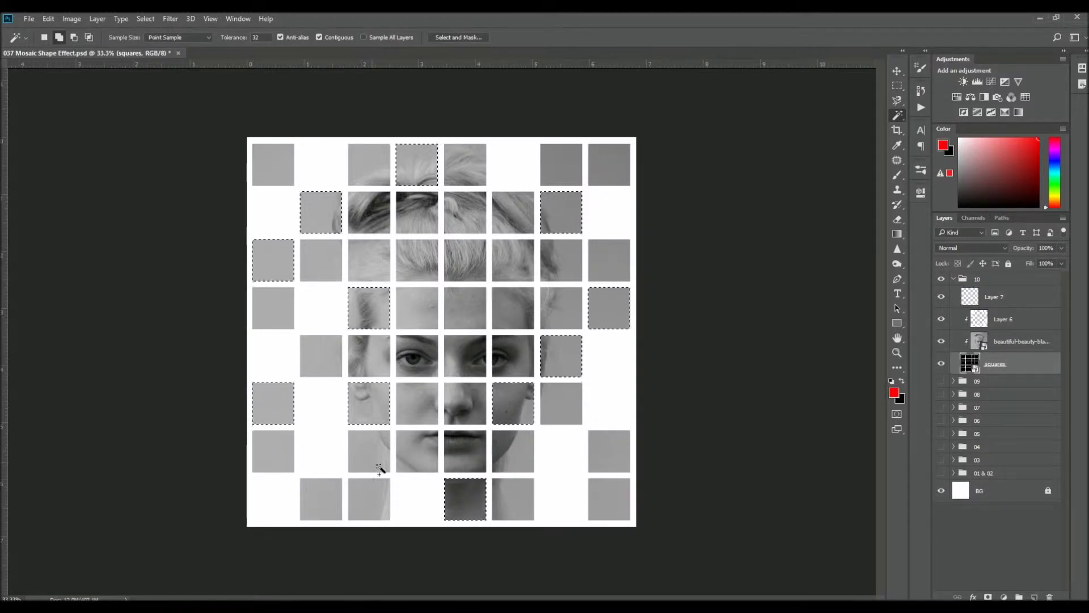
{"action": "left_click", "coordinate": [1015, 296]}
{"action": "key", "text": "alt+BackSpace"}
{"action": "left_click", "coordinate": [1024, 308], "text": "alt"}
Browse the blend mode list for the red tint layer
{"action": "left_click", "coordinate": [973, 249]}
{"action": "scroll", "coordinate": [973, 248], "scroll_direction": "down", "scroll_amount": 4}
{"action": "scroll", "coordinate": [973, 248], "scroll_direction": "down", "scroll_amount": 3}
{"action": "scroll", "coordinate": [973, 249], "scroll_direction": "down", "scroll_amount": 2}
{"action": "scroll", "coordinate": [973, 249], "scroll_direction": "down", "scroll_amount": 1}
{"action": "scroll", "coordinate": [973, 248], "scroll_direction": "down", "scroll_amount": 1}
{"action": "scroll", "coordinate": [973, 249], "scroll_direction": "down", "scroll_amount": 2}
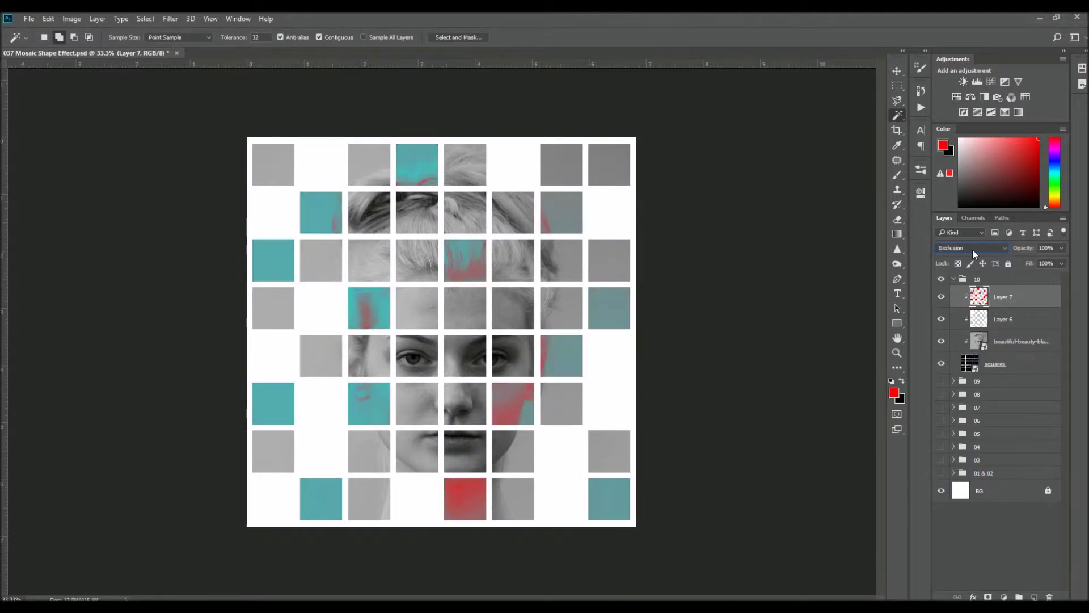
{"action": "scroll", "coordinate": [973, 249], "scroll_direction": "down", "scroll_amount": 1}
{"action": "scroll", "coordinate": [973, 249], "scroll_direction": "down", "scroll_amount": 1}
{"action": "scroll", "coordinate": [973, 249], "scroll_direction": "down", "scroll_amount": 1}
Tint five more tiles red on another clipped layer, change its blend mode, and collapse group 10
{"action": "key", "text": "ctrl+shift+alt+n"}
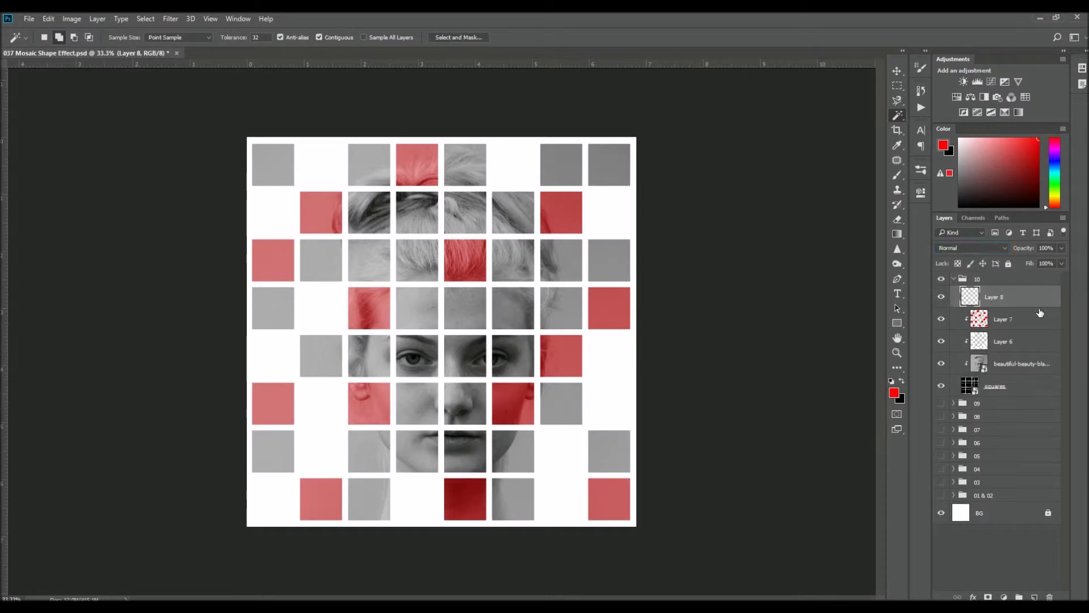
{"action": "left_click", "coordinate": [1040, 314], "text": "alt"}
{"action": "left_click", "coordinate": [561, 164]}
{"action": "left_click", "coordinate": [465, 213]}
{"action": "left_click", "coordinate": [513, 307]}
{"action": "left_click", "coordinate": [609, 260]}
{"action": "left_click", "coordinate": [561, 404]}
{"action": "left_click", "coordinate": [1020, 297]}
{"action": "key", "text": "alt+BackSpace"}
{"action": "key", "text": "ctrl+d"}
{"action": "left_click", "coordinate": [972, 248]}
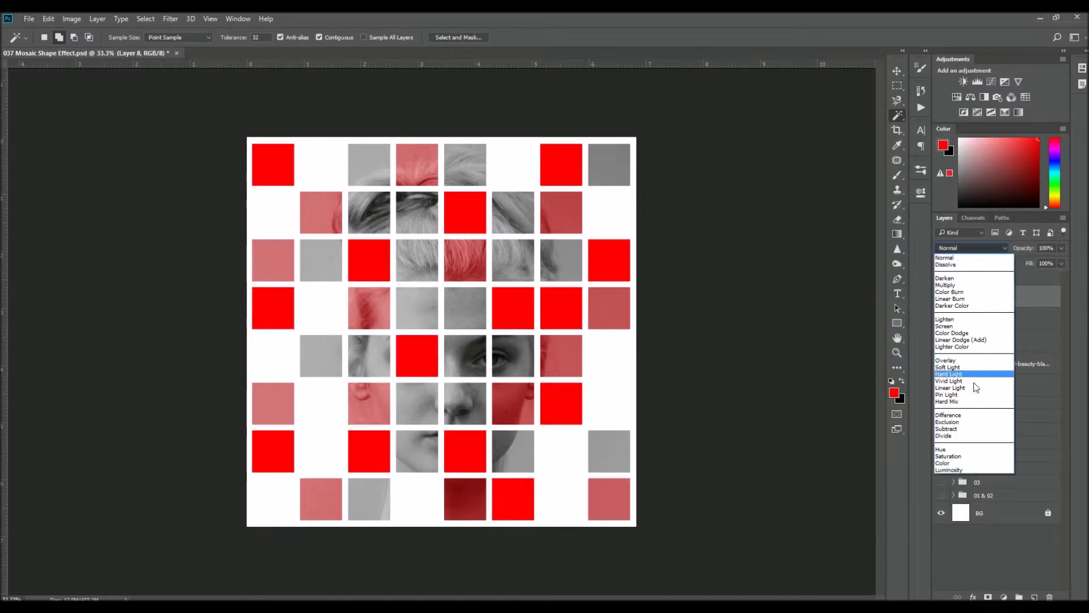
{"action": "left_click", "coordinate": [976, 432]}
{"action": "left_click", "coordinate": [954, 279]}
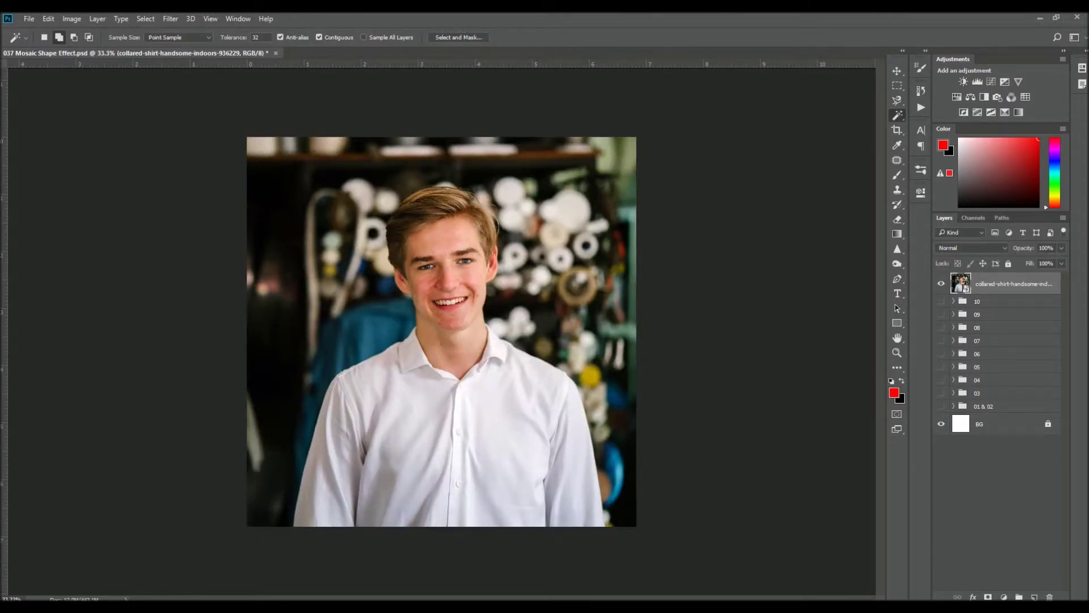
Add a new empty Layer 9 below the hidden photo, with white as the foreground colour
{"action": "key", "text": "ctrl+shift+alt+n"}
{"action": "left_click", "coordinate": [941, 283]}
{"action": "key", "text": "x"}
Give Layer 9 a 7 px black stroke positioned inside
{"action": "right_click", "coordinate": [1011, 313]}
{"action": "left_click", "coordinate": [874, 80]}
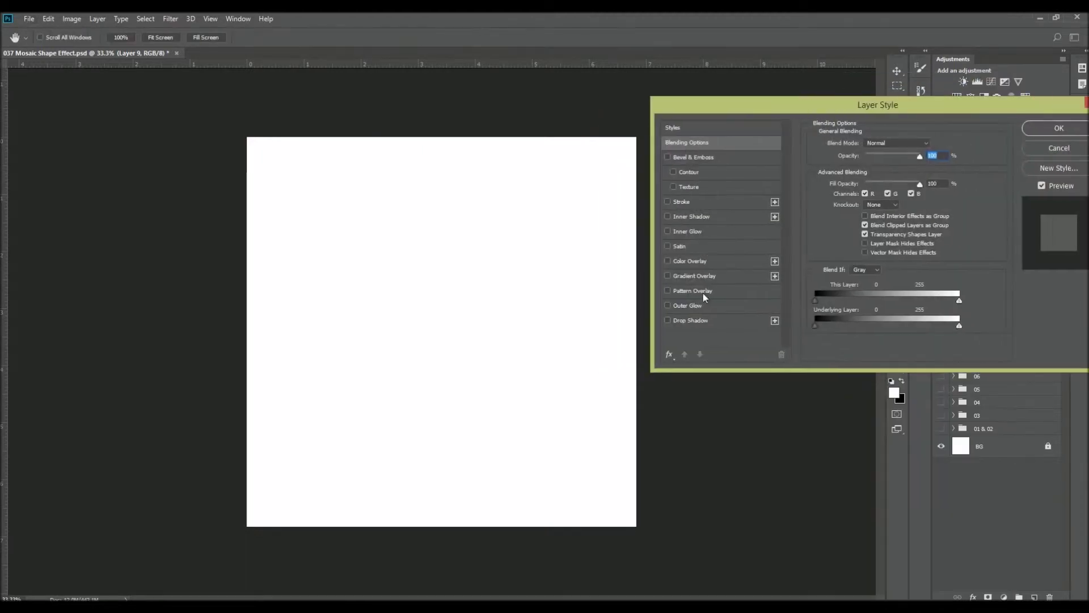
{"action": "left_click", "coordinate": [681, 201]}
{"action": "type", "text": "7"}
{"action": "left_click", "coordinate": [871, 155]}
{"action": "left_click", "coordinate": [868, 167]}
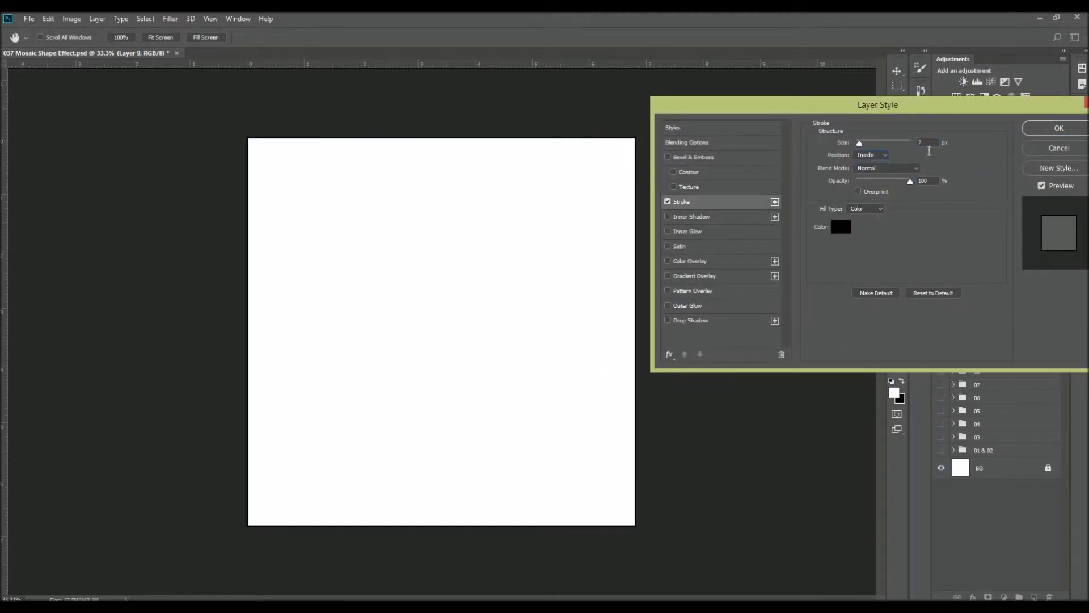
{"action": "key", "text": "Return"}
Define the stroked white tile as a new pattern
{"action": "left_click", "coordinate": [48, 19]}
{"action": "left_click", "coordinate": [85, 300]}
{"action": "key", "text": "Return"}
Show the man's photo layer again and duplicate it
{"action": "key", "text": "v"}
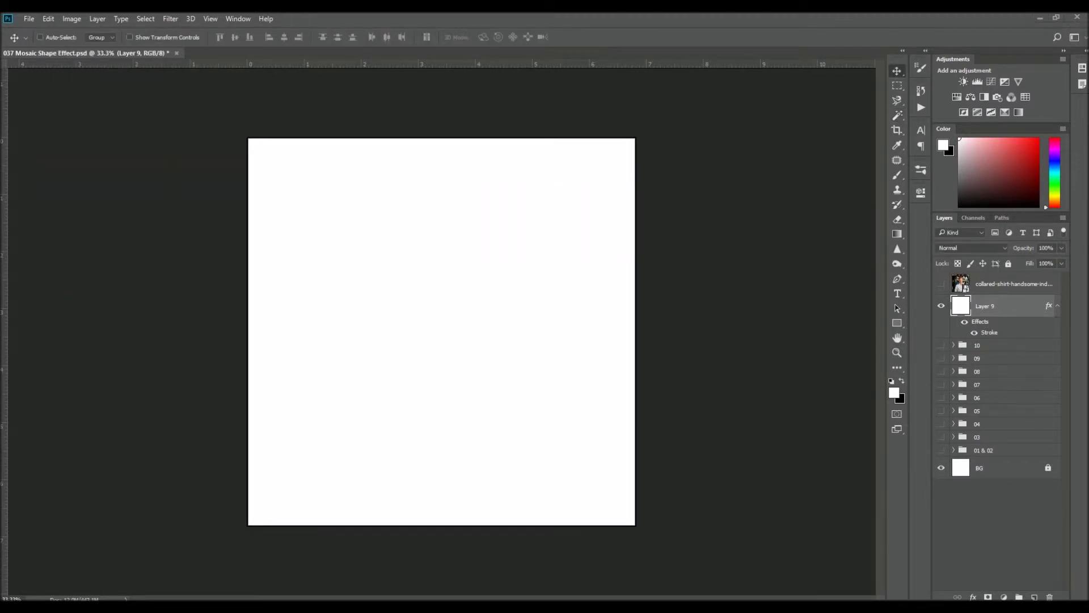
{"action": "left_click", "coordinate": [1010, 284]}
{"action": "key", "text": "ctrl+j"}
Overlay the photo copy with the stroked-tile pattern scaled to about 11%
{"action": "right_click", "coordinate": [999, 284]}
{"action": "left_click", "coordinate": [829, 57]}
{"action": "left_click", "coordinate": [359, 309]}
{"action": "left_click", "coordinate": [560, 199]}
{"action": "left_click", "coordinate": [494, 244]}
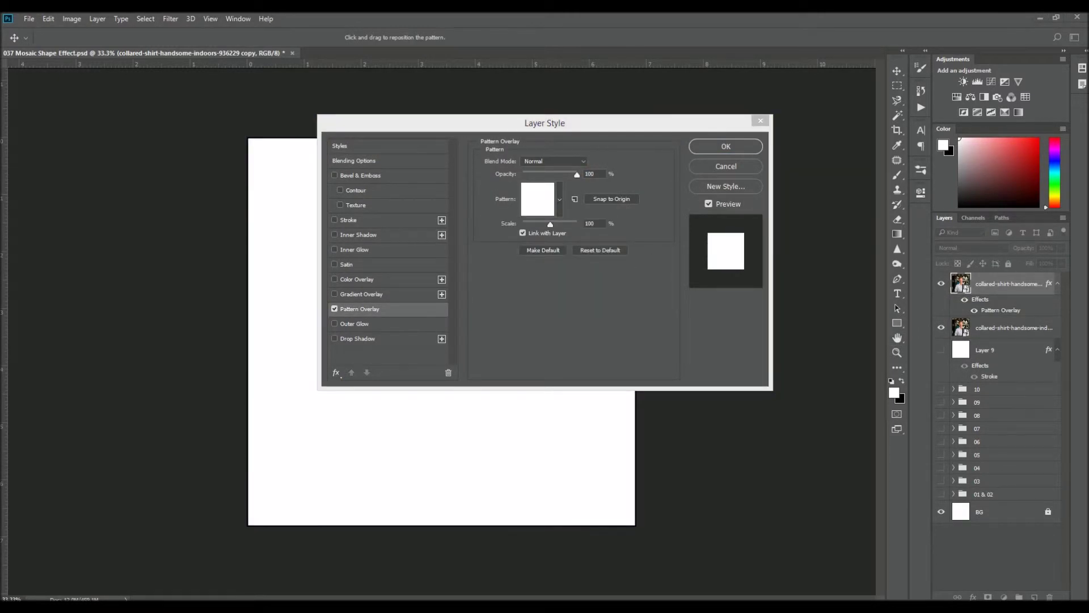
{"action": "left_click_drag", "start_coordinate": [545, 123], "coordinate": [876, 90]}
{"action": "left_click_drag", "start_coordinate": [881, 191], "coordinate": [856, 192]}
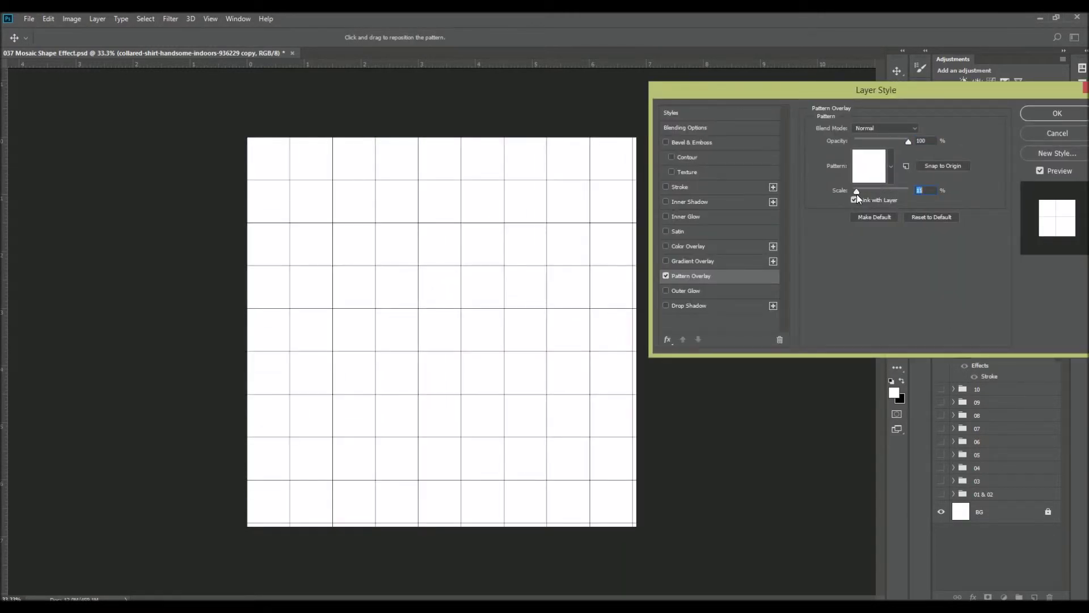
{"action": "key", "text": "Return"}
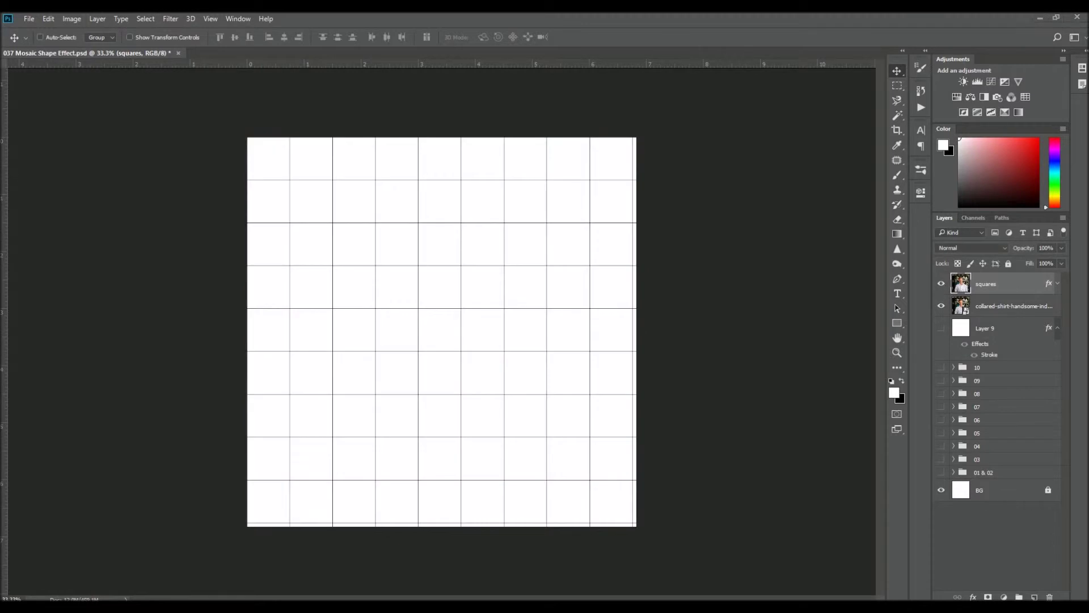
Select the white tile interiors with Color Range at Fuzziness 0 and delete them
{"action": "left_click", "coordinate": [145, 18]}
{"action": "left_click", "coordinate": [164, 136]}
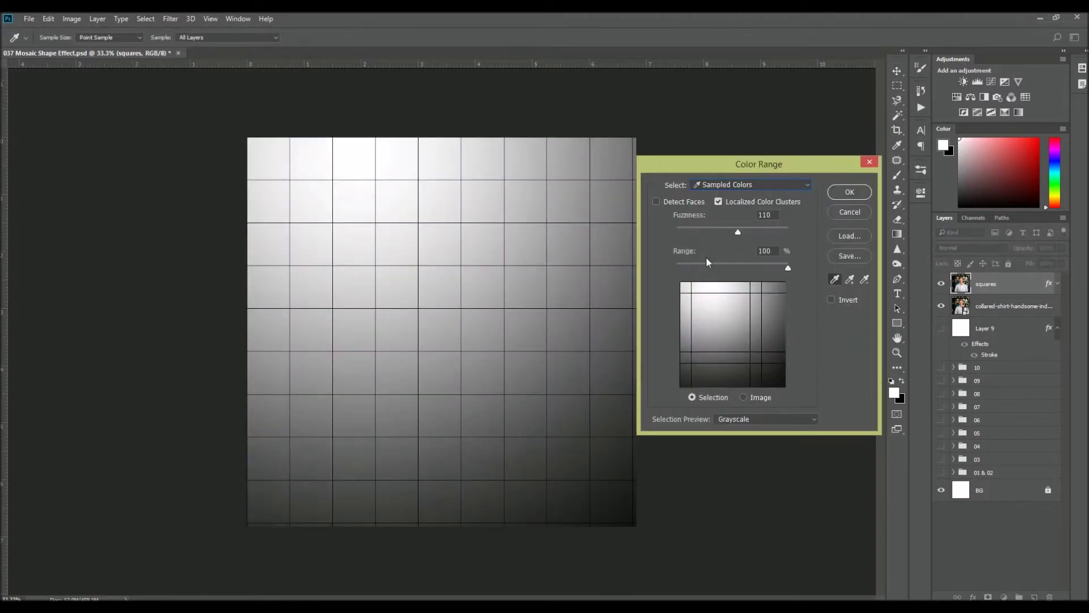
{"action": "left_click_drag", "start_coordinate": [738, 232], "coordinate": [700, 228]}
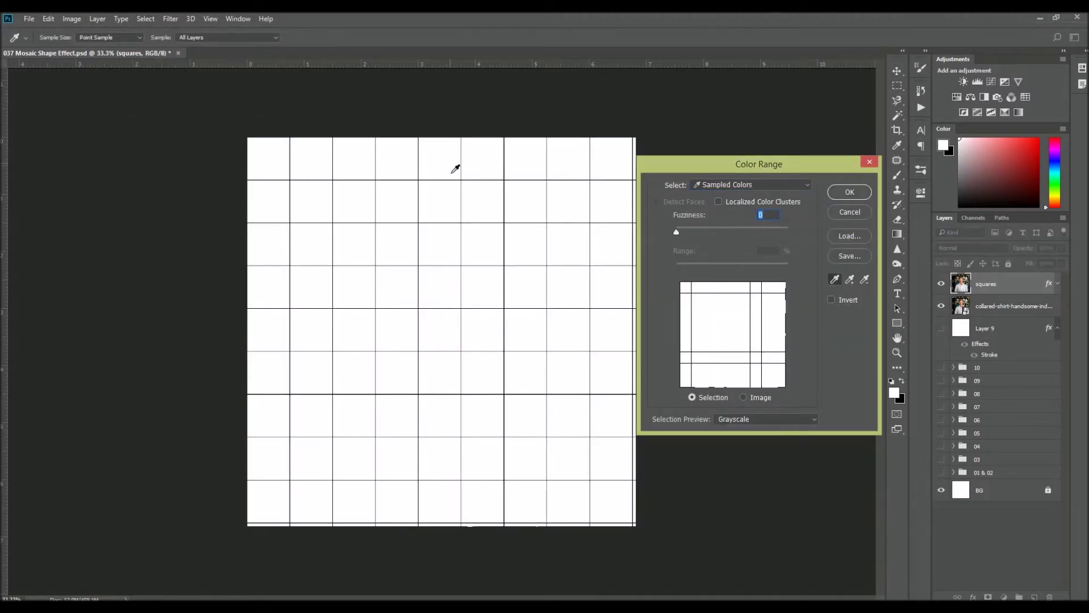
{"action": "left_click", "coordinate": [849, 192]}
{"action": "key", "text": "Delete"}
Fill the grid lines black on a new layer named grid, then deselect
{"action": "key", "text": "d"}
{"action": "key", "text": "ctrl+shift+alt+n"}
{"action": "key", "text": "alt+BackSpace"}
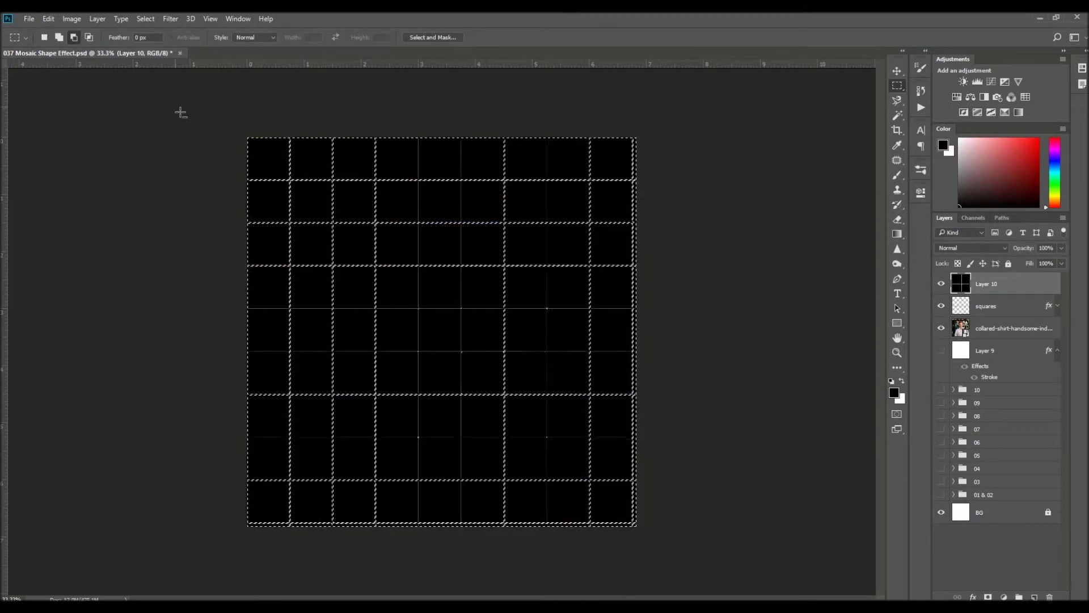
{"action": "key", "text": "ctrl+d"}
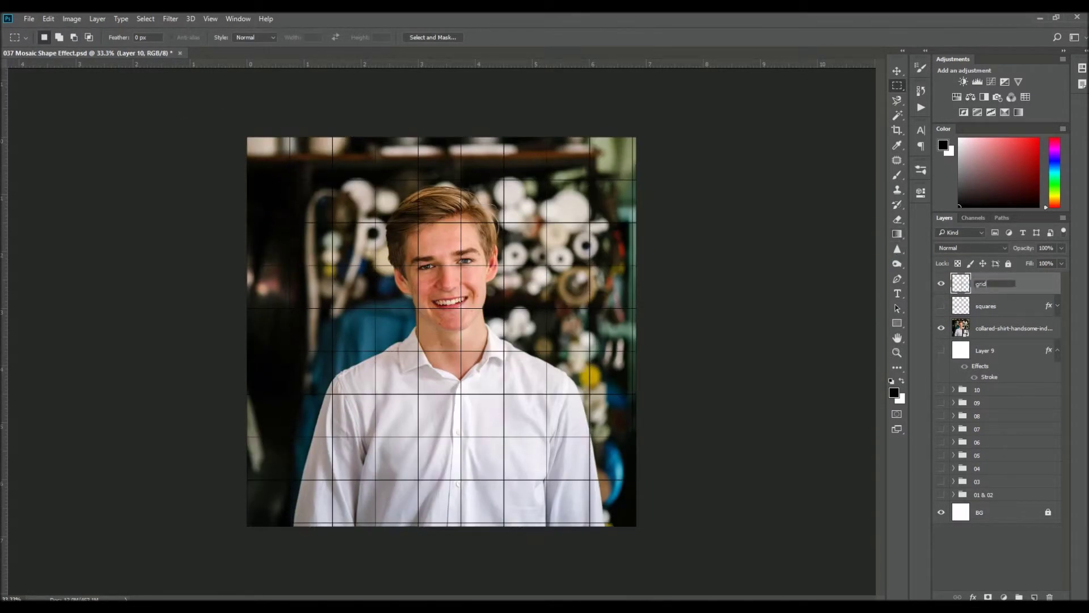
{"action": "key", "text": "Return"}
Scale the grid layer up slightly, to about 101%, to cover the canvas
{"action": "key", "text": "ctrl+t"}
{"action": "left_click_drag", "start_coordinate": [637, 526], "coordinate": [640, 529]}
{"action": "key", "text": "Return"}
Load the grid lines as a selection and select the man's photo layer
{"action": "key", "text": "m"}
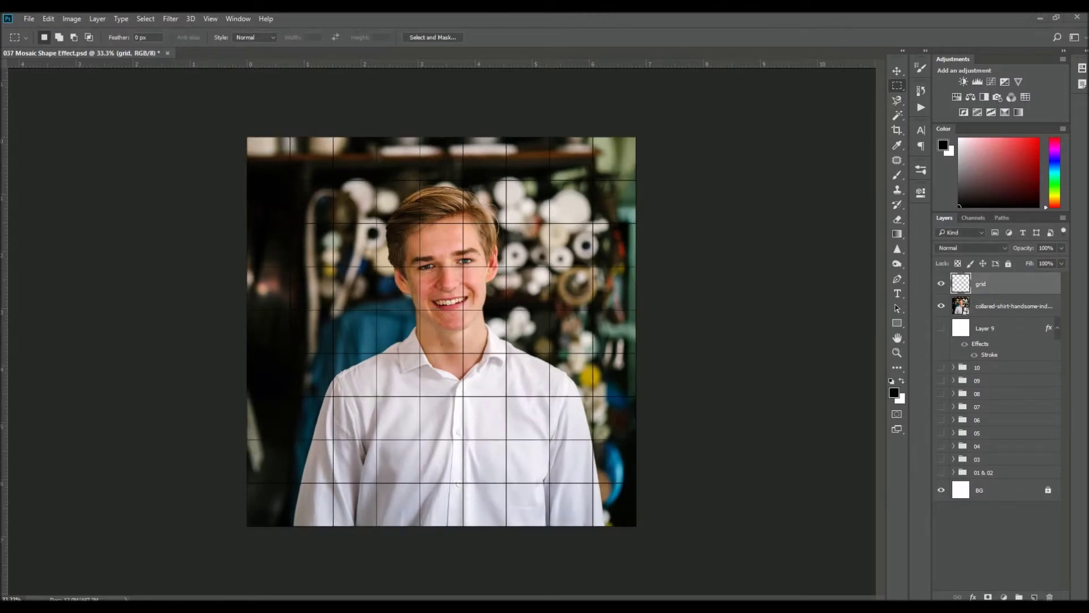
{"action": "left_click", "coordinate": [964, 284], "text": "ctrl"}
{"action": "left_click", "coordinate": [1012, 306]}
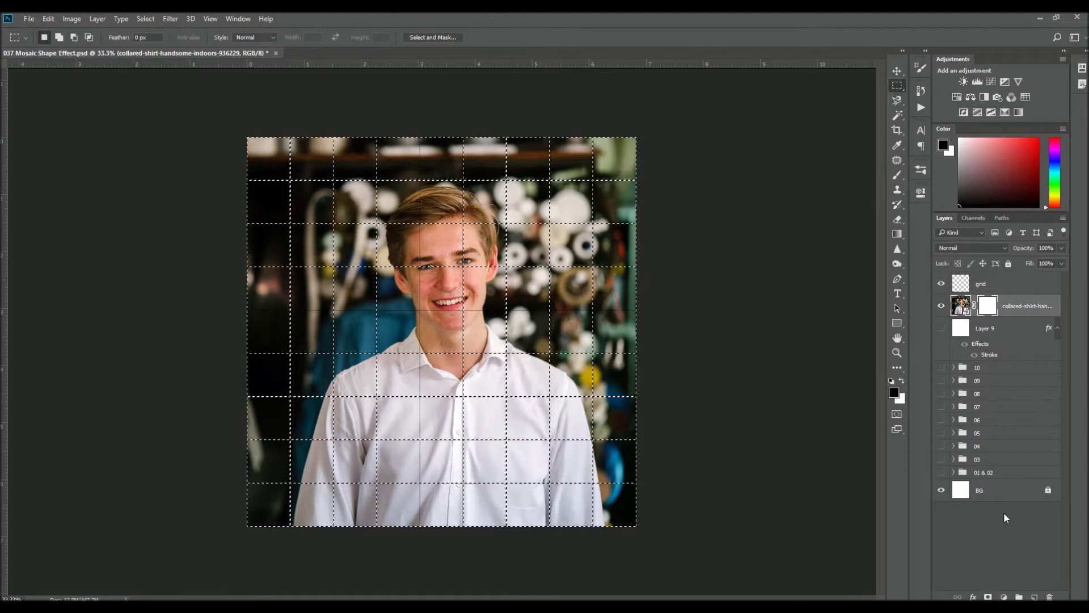
Mask the grid lines out of the photo and hide the background and grid layers
{"action": "left_click", "coordinate": [987, 597]}
{"action": "left_click", "coordinate": [988, 306], "text": "alt"}
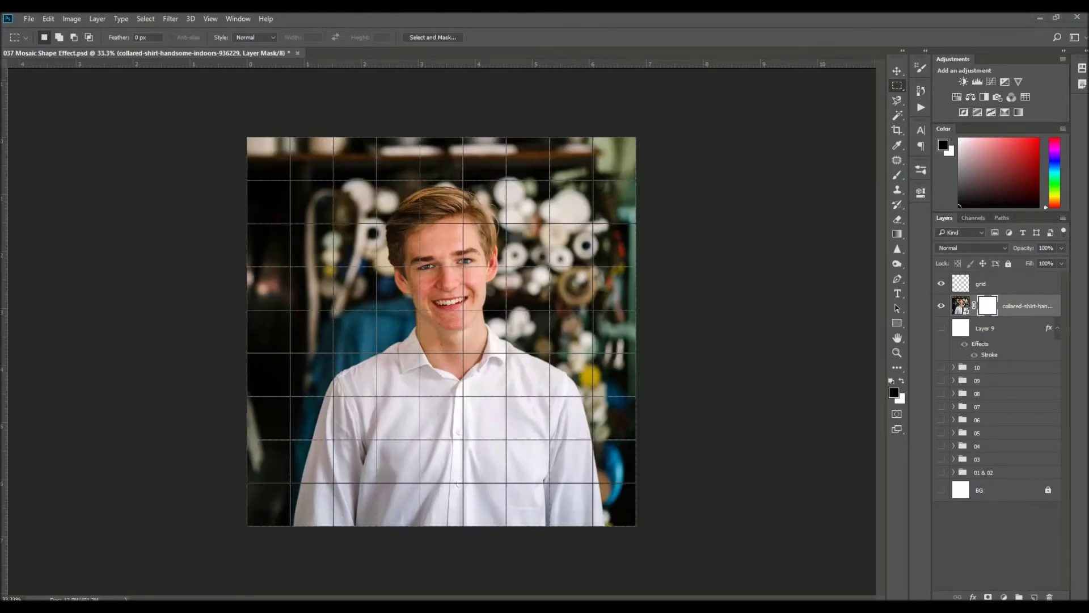
{"action": "key", "text": "ctrl+shift+alt+n"}
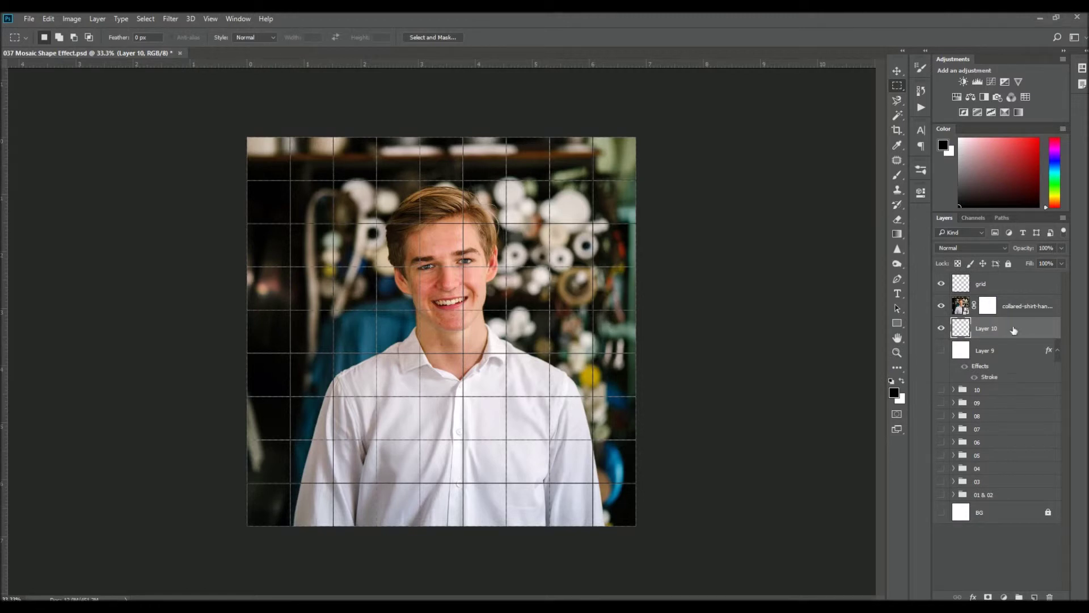
{"action": "key", "text": "ctrl+z"}
{"action": "left_click", "coordinate": [941, 283]}
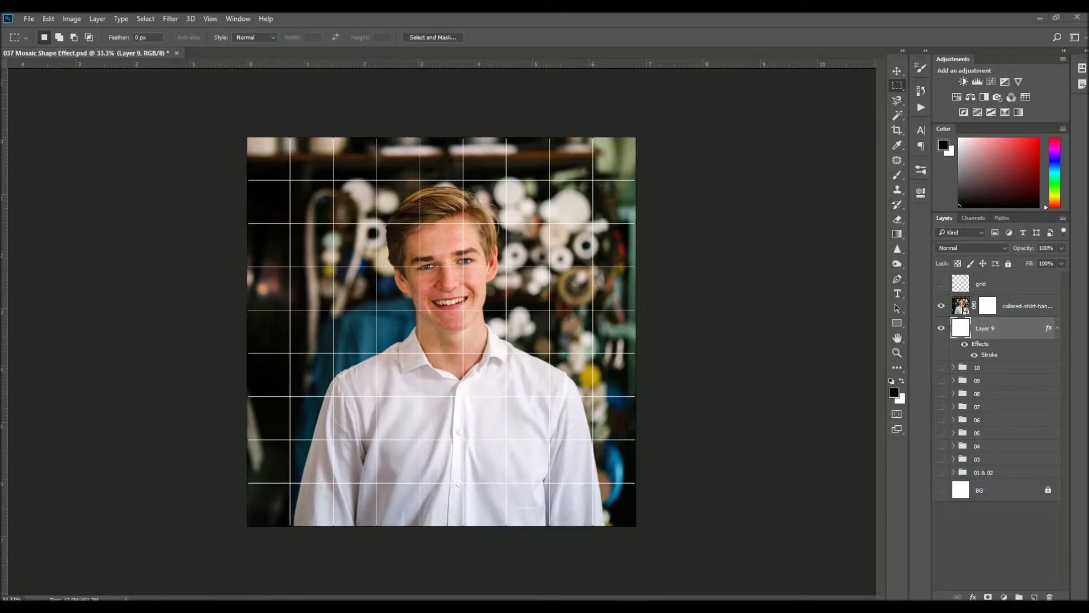
Make the grid layer active and select a first grid cell with the Magic Wand
{"action": "left_click", "coordinate": [964, 301]}
{"action": "left_click", "coordinate": [981, 284]}
{"action": "key", "text": "w"}
{"action": "left_click", "coordinate": [539, 303]}
Add six more cells to the selection and tint them with a Hue/Saturation layer at Hue +180
{"action": "left_click", "coordinate": [312, 159]}
{"action": "left_click", "coordinate": [398, 159]}
{"action": "left_click", "coordinate": [399, 202]}
{"action": "left_click", "coordinate": [442, 375]}
{"action": "left_click", "coordinate": [398, 461]}
{"action": "left_click", "coordinate": [571, 461]}
{"action": "left_click", "coordinate": [1004, 597]}
{"action": "left_click", "coordinate": [995, 453]}
{"action": "left_click_drag", "start_coordinate": [823, 258], "coordinate": [892, 260]}
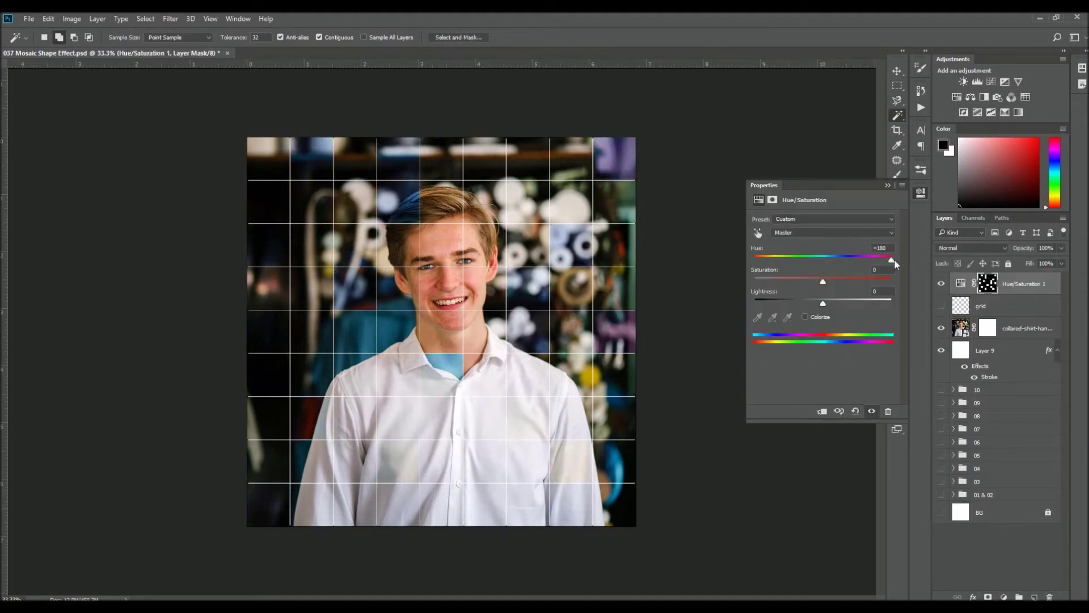
Select a second set of seven grid cells on the grid layer
{"action": "left_click", "coordinate": [982, 305]}
{"action": "left_click", "coordinate": [532, 216]}
{"action": "left_click", "coordinate": [399, 418]}
{"action": "left_click", "coordinate": [398, 504]}
{"action": "left_click", "coordinate": [528, 504]}
{"action": "left_click", "coordinate": [615, 418]}
{"action": "left_click", "coordinate": [571, 289]}
{"action": "left_click", "coordinate": [485, 289]}
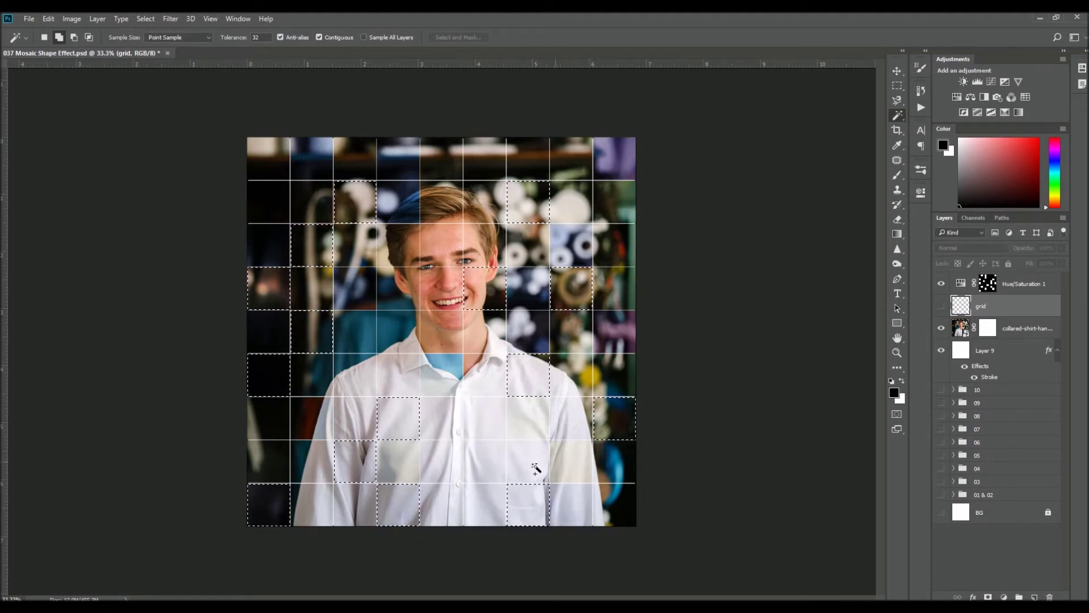
Tint these cells green with a second Hue/Saturation layer, then reactivate the grid layer
{"action": "left_click", "coordinate": [1004, 597]}
{"action": "left_click", "coordinate": [996, 452]}
{"action": "mouse_move", "coordinate": [824, 258]}
{"action": "left_mouse_down"}
{"action": "mouse_move", "coordinate": [798, 260]}
{"action": "mouse_move", "coordinate": [861, 260]}
{"action": "left_mouse_up"}
{"action": "left_click", "coordinate": [992, 307]}
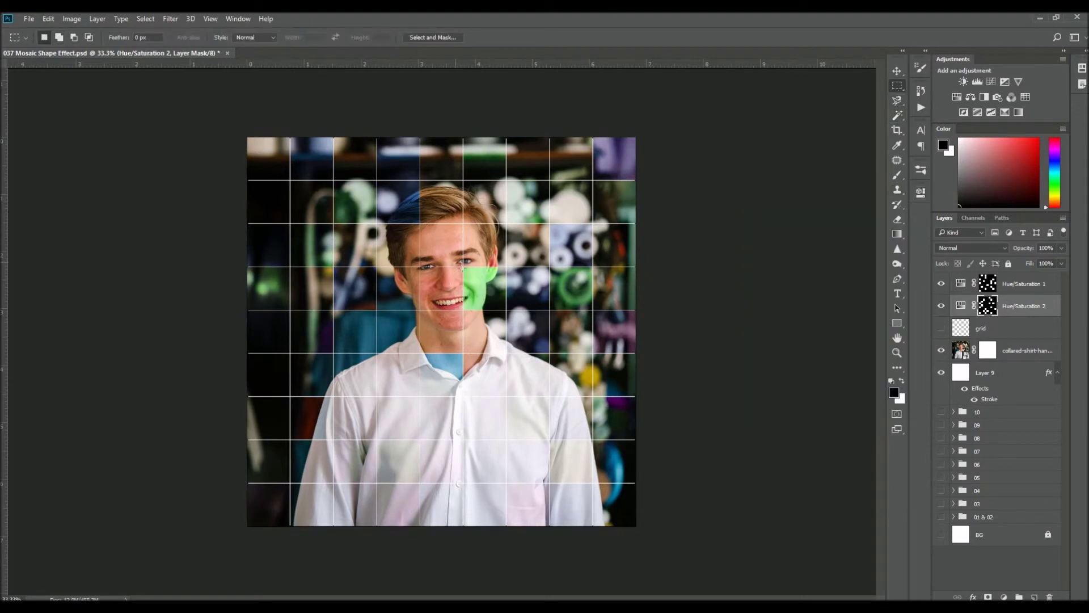
{"action": "left_click", "coordinate": [485, 288]}
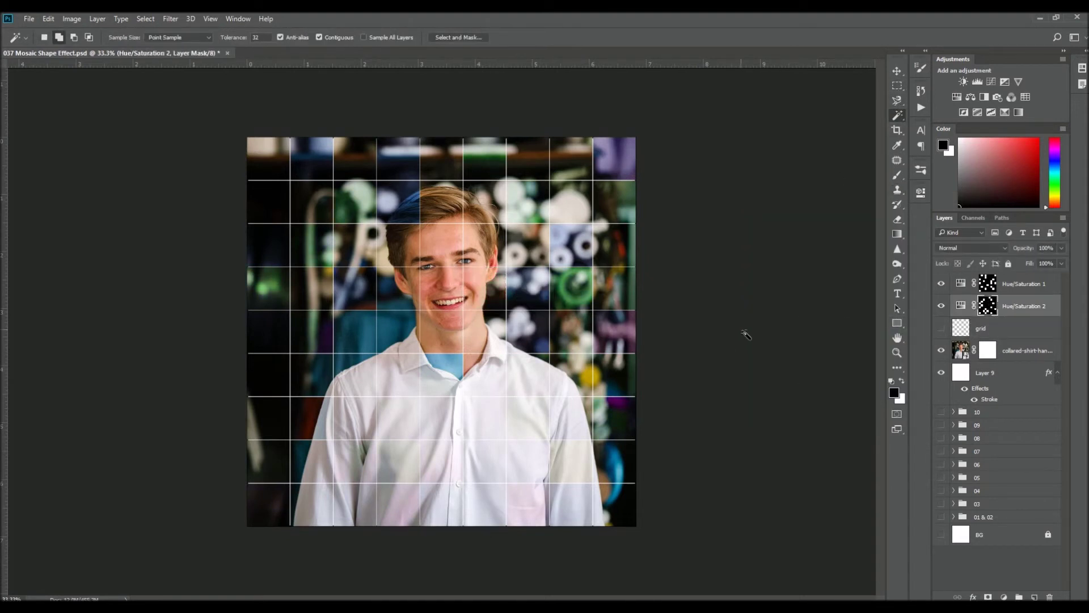
{"action": "left_click", "coordinate": [1016, 328]}
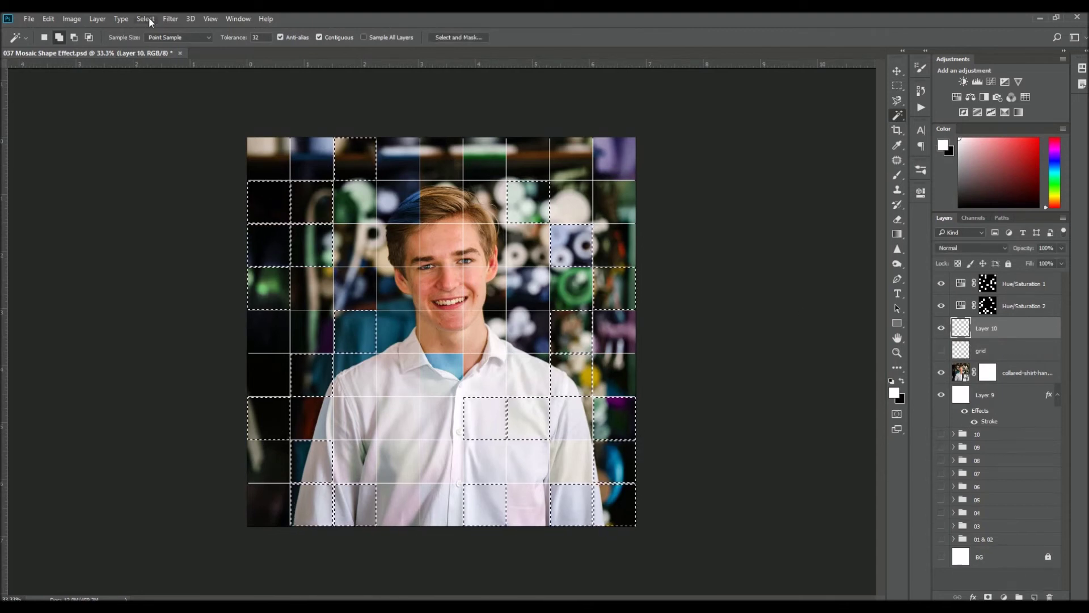
Deselect the white tiles and stamp all visible layers into a new merged layer
{"action": "key", "text": "ctrl+d"}
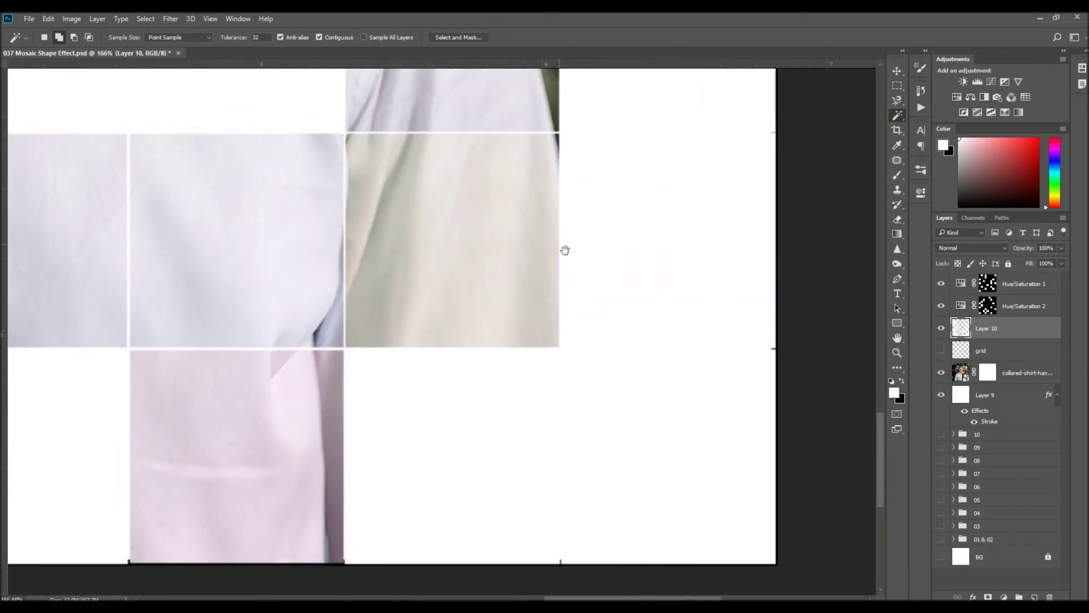
{"action": "left_click", "coordinate": [1035, 287]}
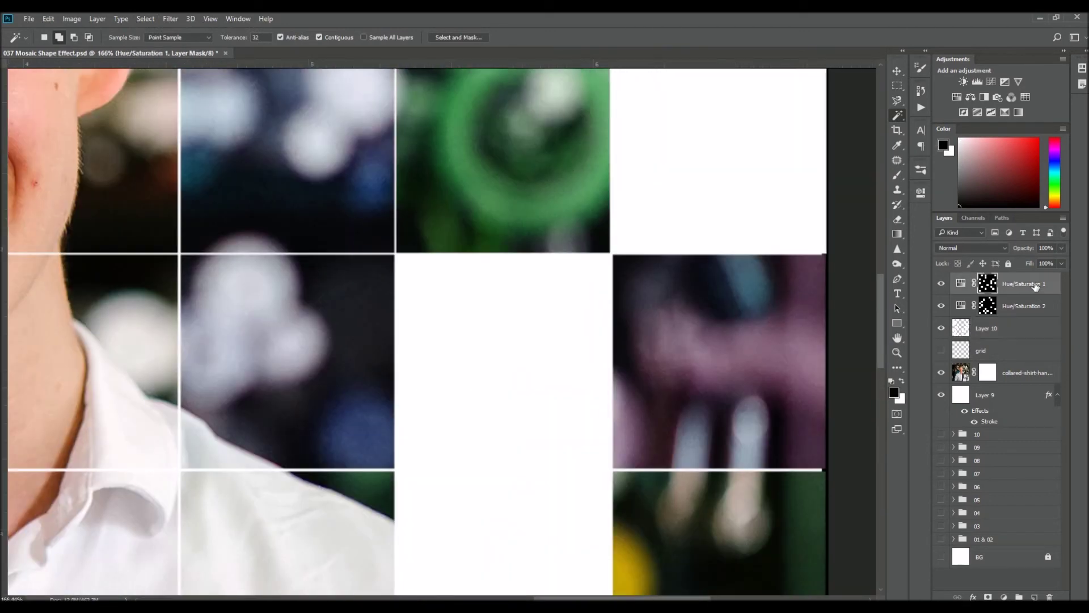
{"action": "key", "text": "ctrl+shift+alt+e"}
{"action": "key", "text": "x"}
{"action": "left_click_drag", "start_coordinate": [942, 306], "coordinate": [942, 400]}
Scale the merged layer slightly so it reaches the canvas corner
{"action": "key", "text": "ctrl+1"}
{"action": "key", "text": "ctrl+t"}
{"action": "left_click_drag", "start_coordinate": [655, 448], "coordinate": [658, 451]}
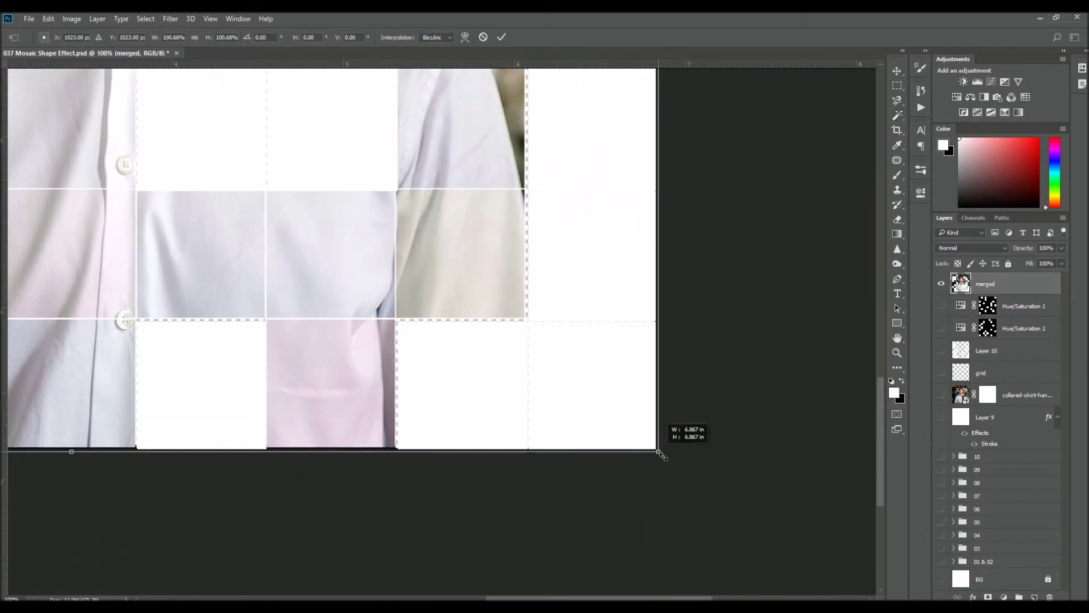
{"action": "key", "text": "Return"}
Inspect the image edges with a trial crop, cancel it, and zoom out to the whole mosaic
{"action": "key", "text": "w"}
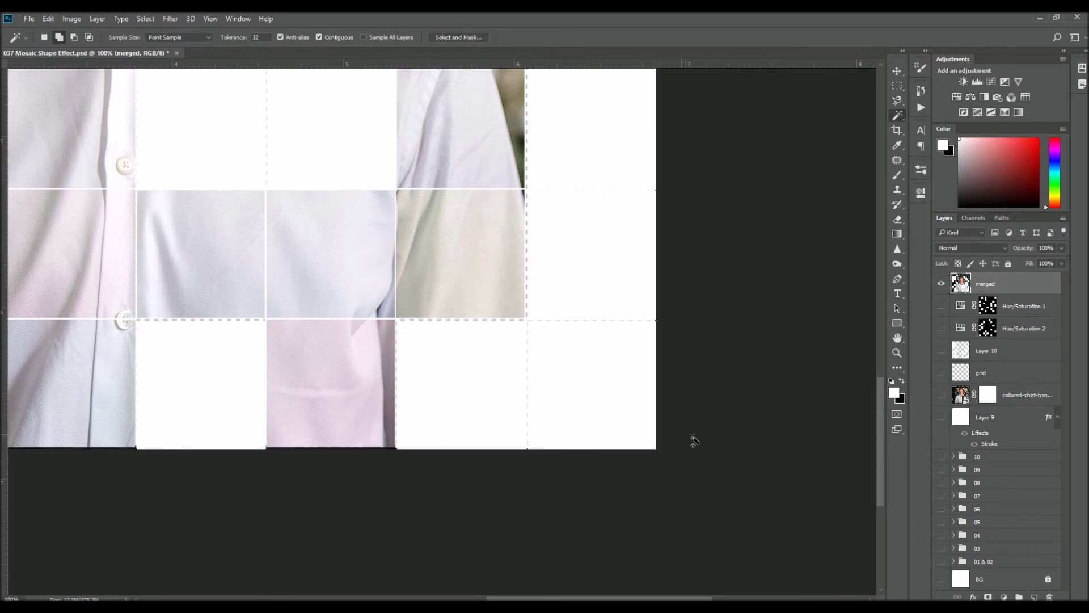
{"action": "key", "text": "ctrl+0"}
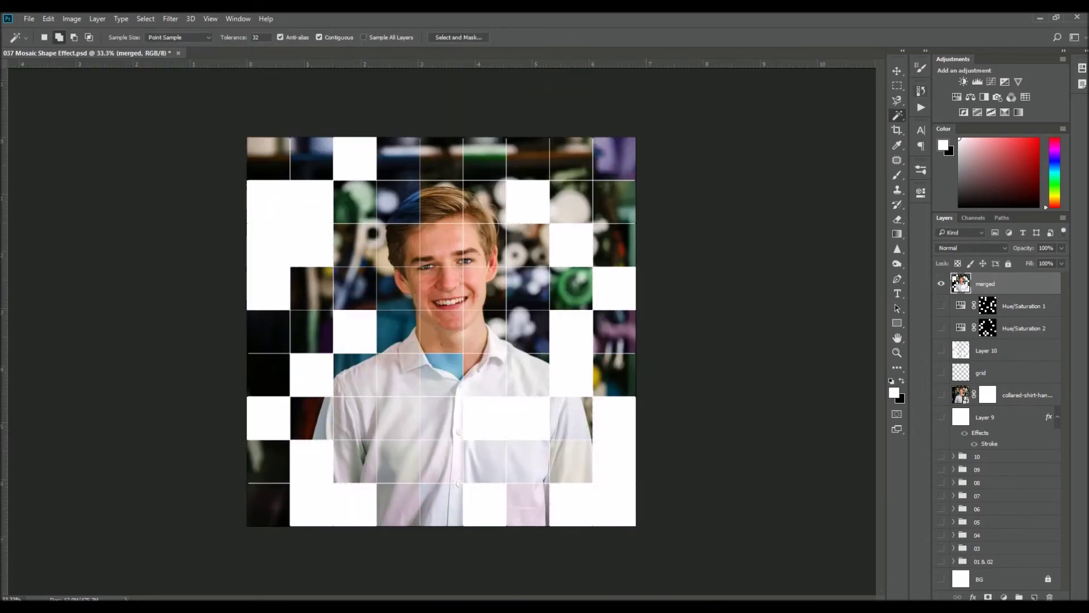
{"action": "scroll", "coordinate": [401, 194], "scroll_direction": "up", "scroll_amount": 5}
{"action": "scroll", "coordinate": [508, 262], "scroll_direction": "down", "scroll_amount": 3}
{"action": "key", "text": "c"}
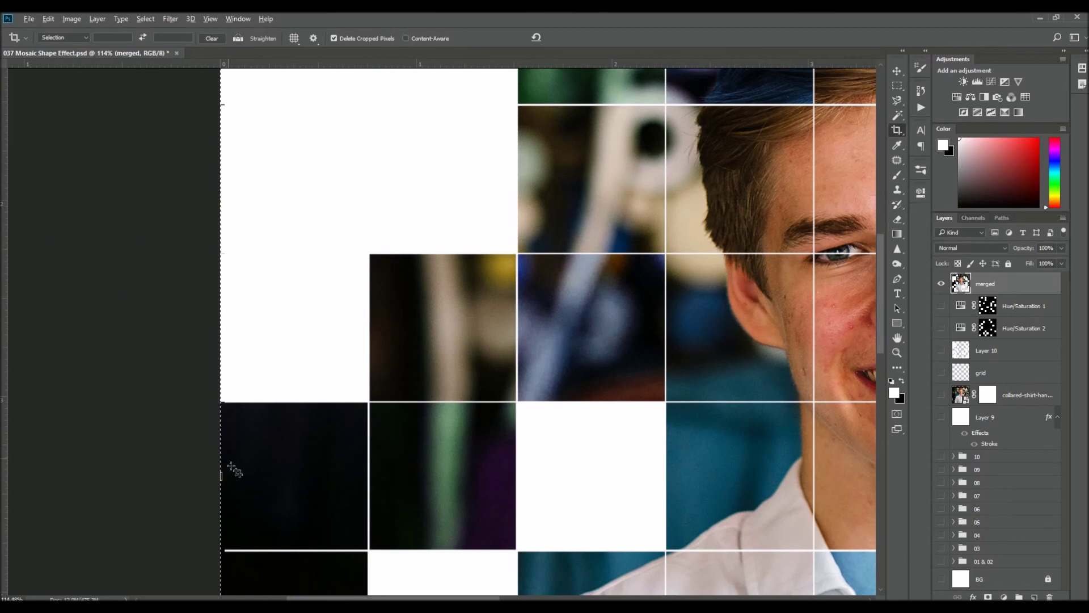
{"action": "left_click_drag", "start_coordinate": [248, 437], "coordinate": [670, 382]}
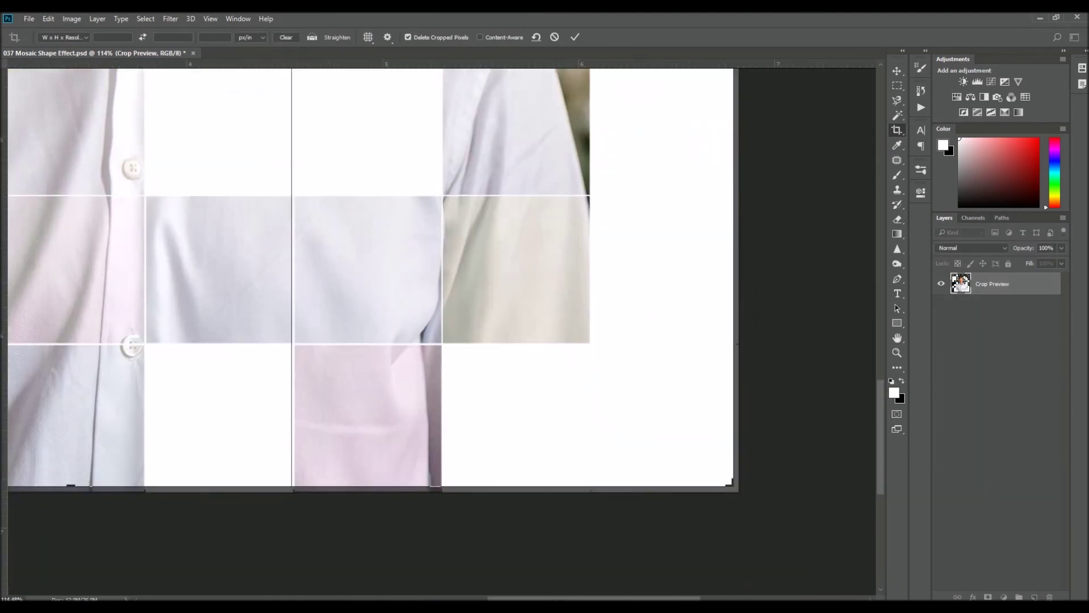
{"action": "key", "text": "Escape"}
{"action": "key", "text": "ctrl+0"}
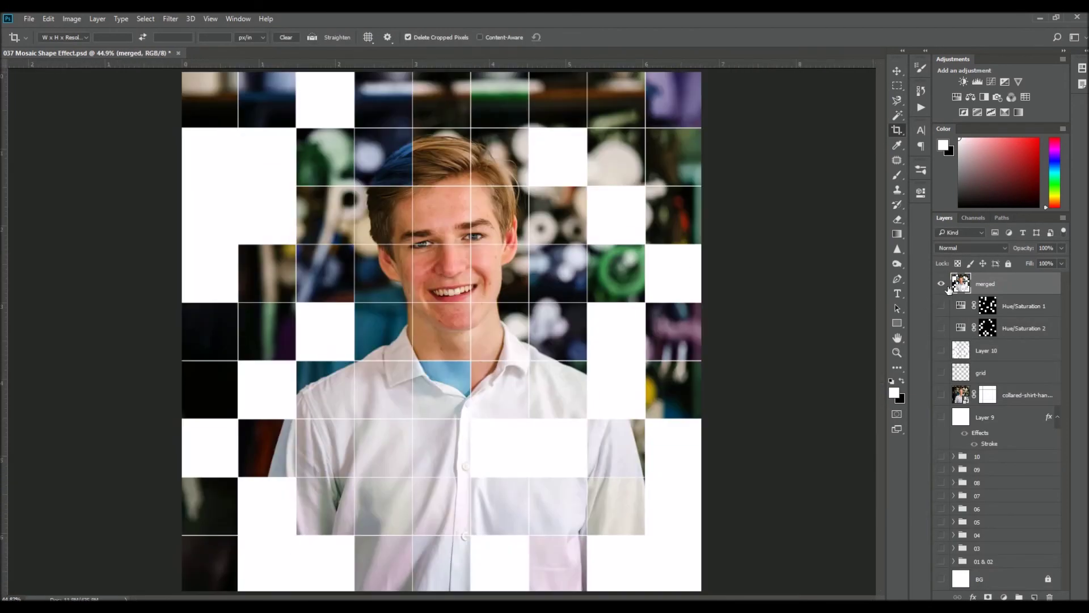
{"action": "key", "text": "ctrl+minus"}
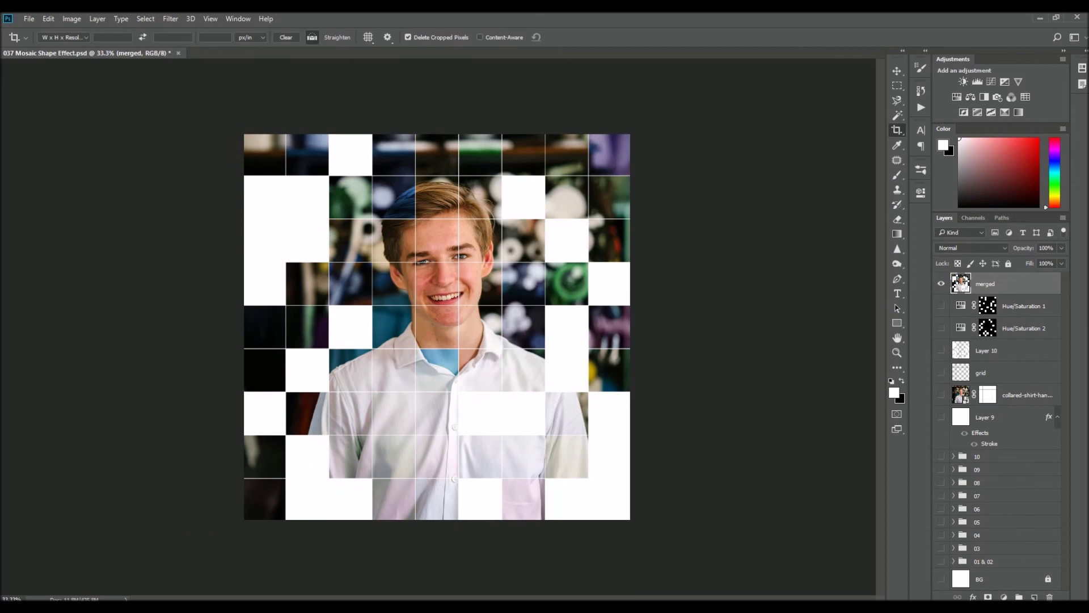